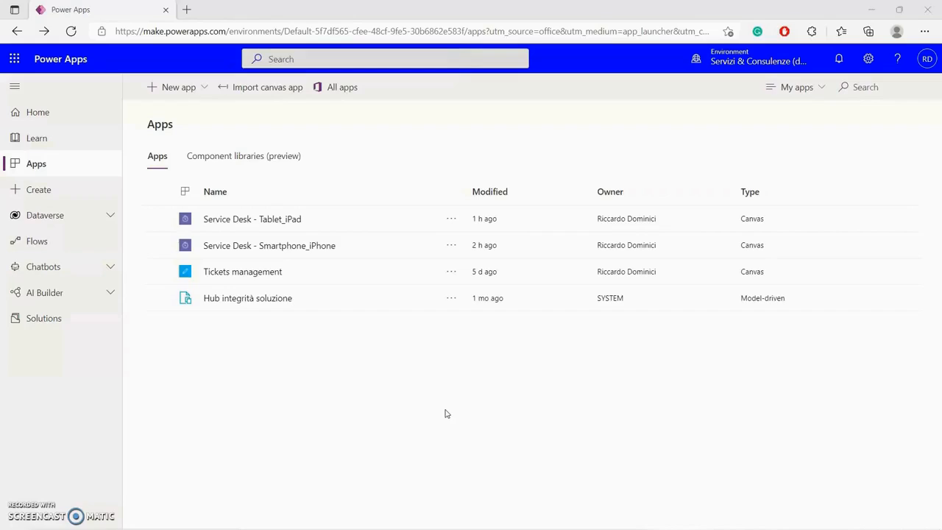
Open the Service Desk - Tablet_iPad app for editing and dismiss the welcome message
left_click(451, 221)
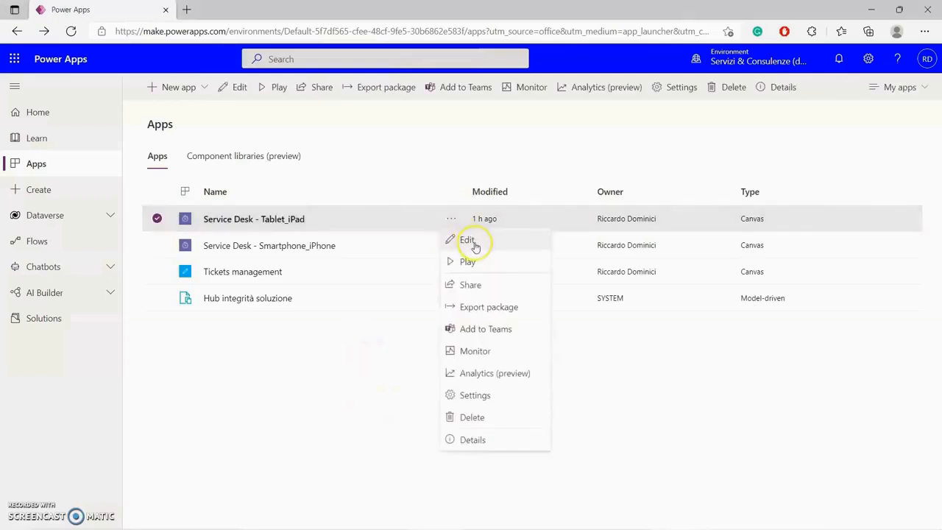
left_click(471, 242)
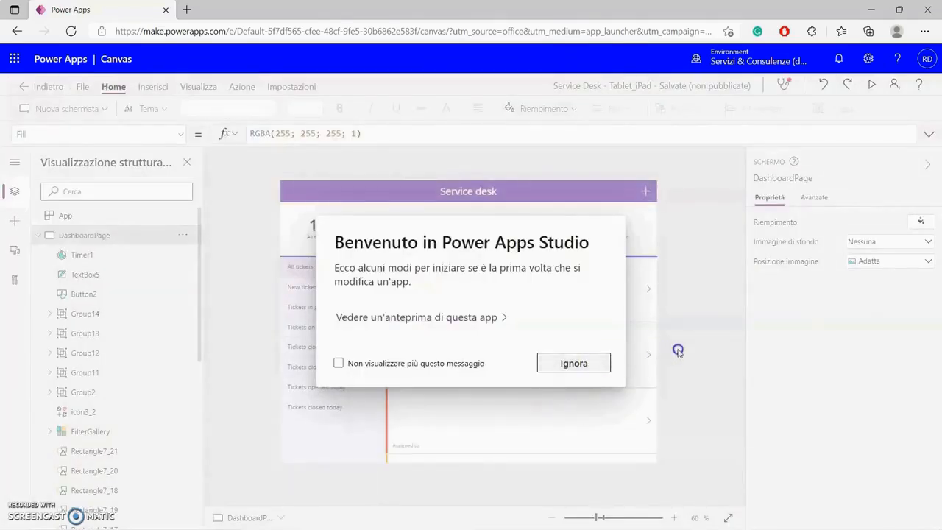
left_click(590, 365)
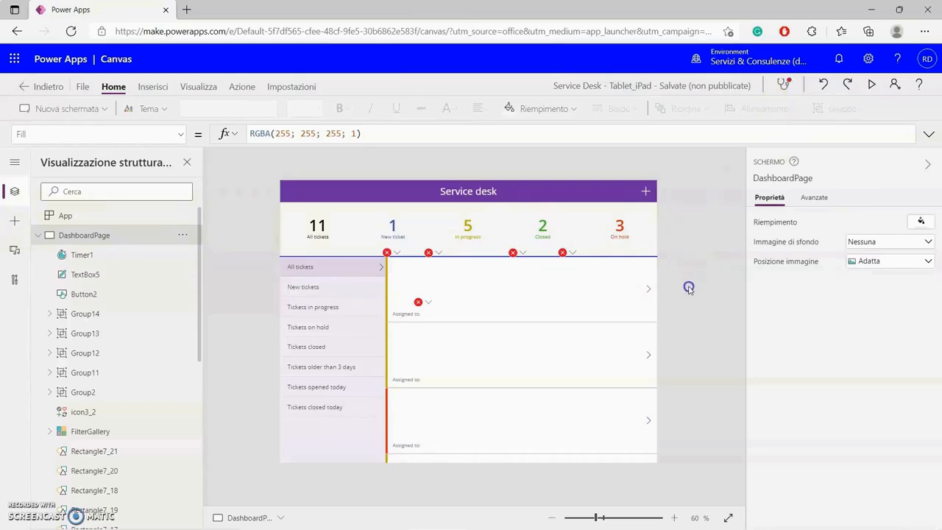
Open the formula behind the first flagged error in the tickets gallery, on the ticket ID label, with the formula area enlarged
left_click(467, 276)
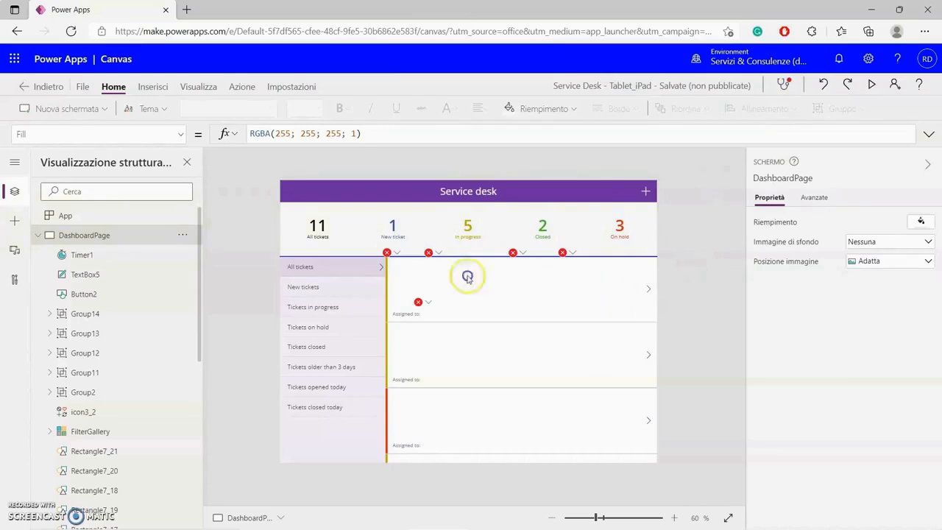
mouse_move(391, 253)
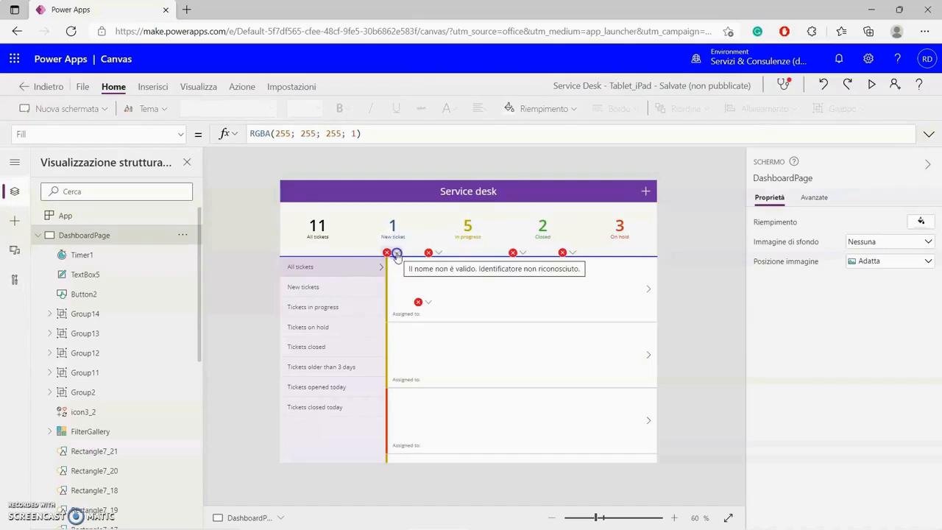
left_click(397, 254)
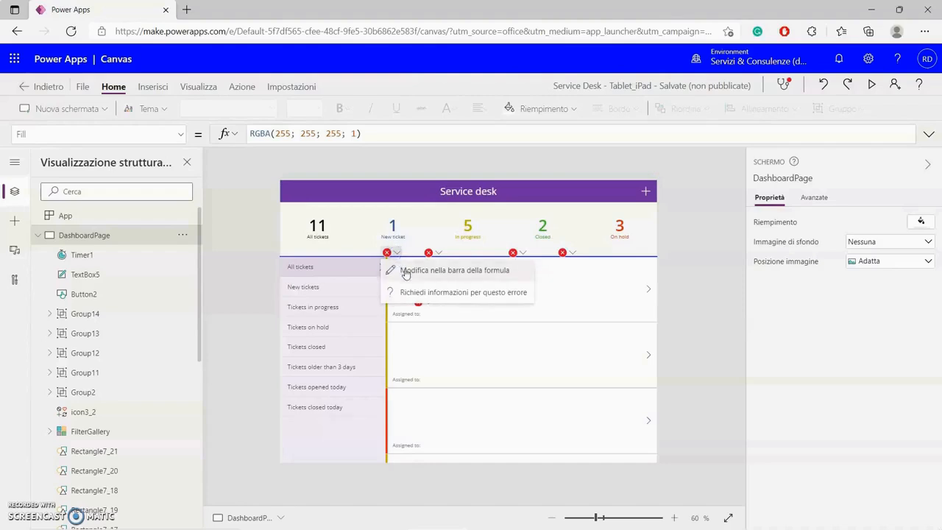
left_click(405, 271)
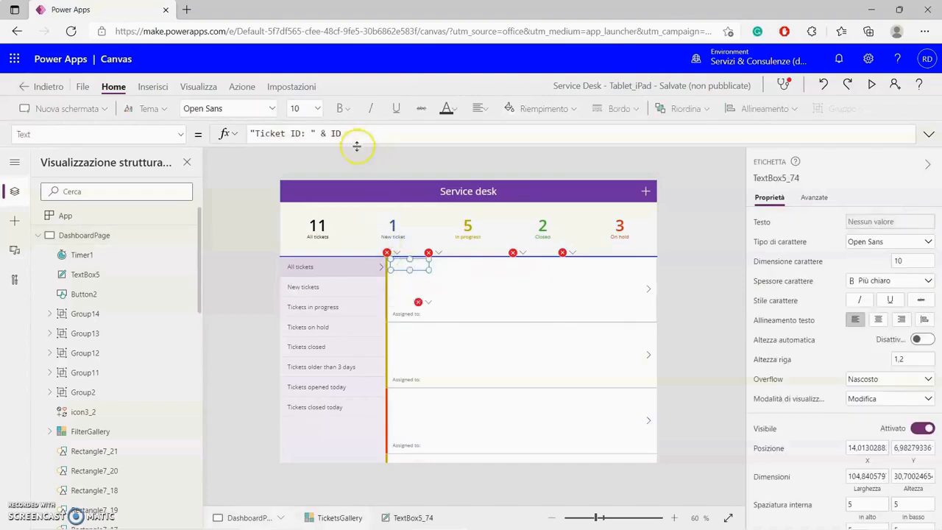
left_click_drag(357, 146, 353, 164)
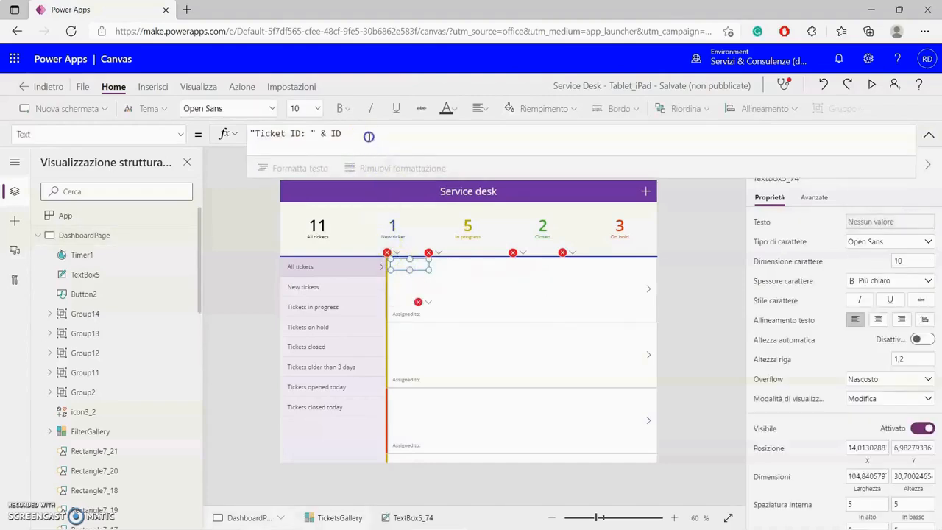
left_click(329, 146)
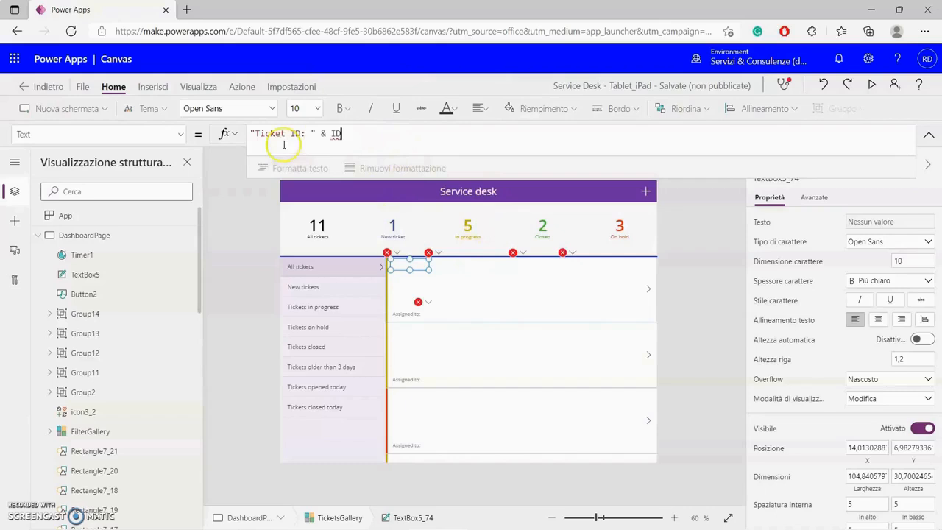
Examine the parts of the ticket ID label's formula: the quoted text, the & operator and the ID field reference
left_click_drag(309, 133, 254, 134)
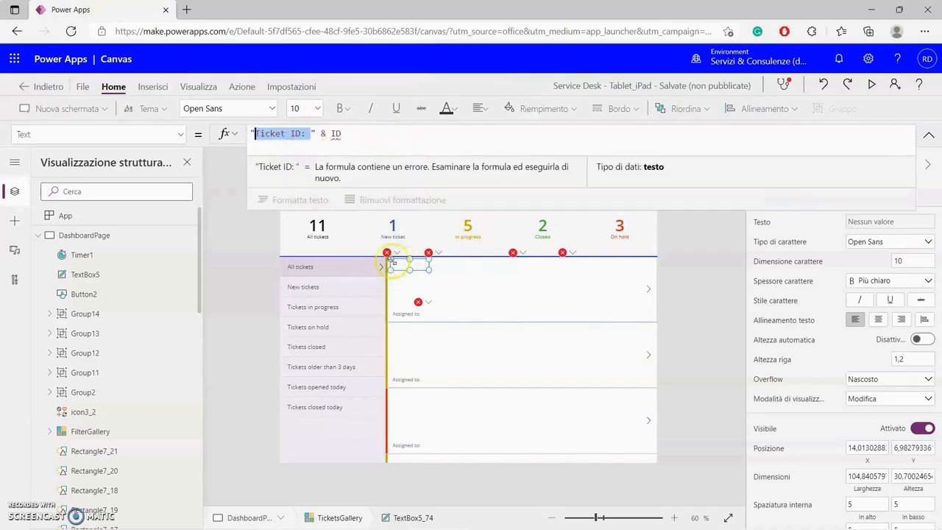
left_click(301, 134)
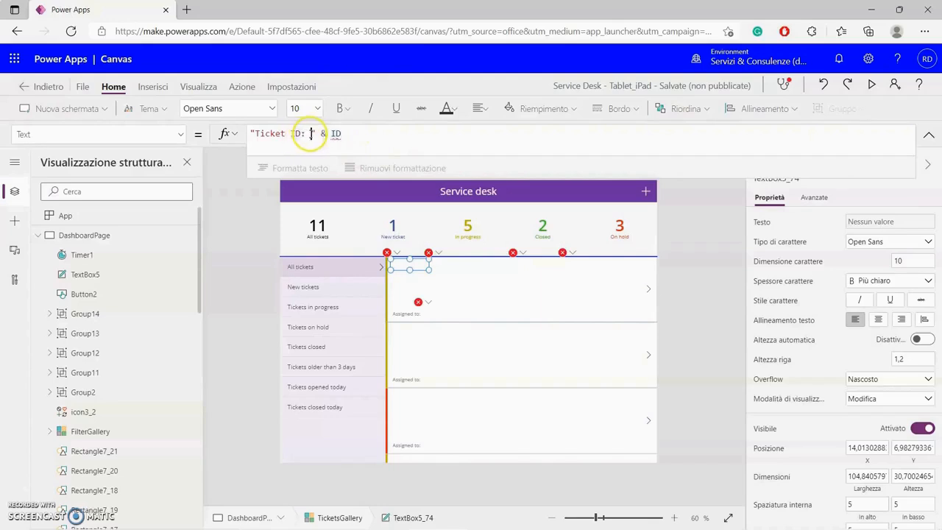
left_click_drag(310, 134, 254, 134)
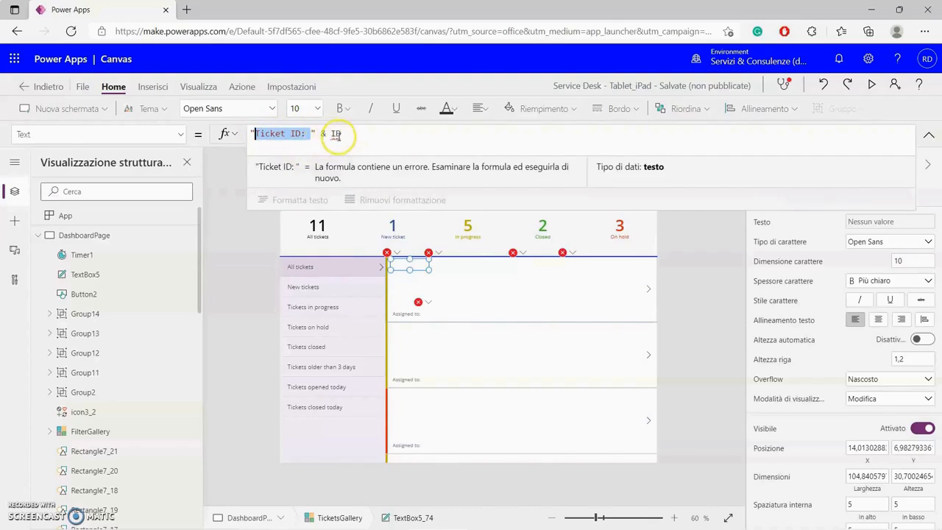
left_click(334, 134)
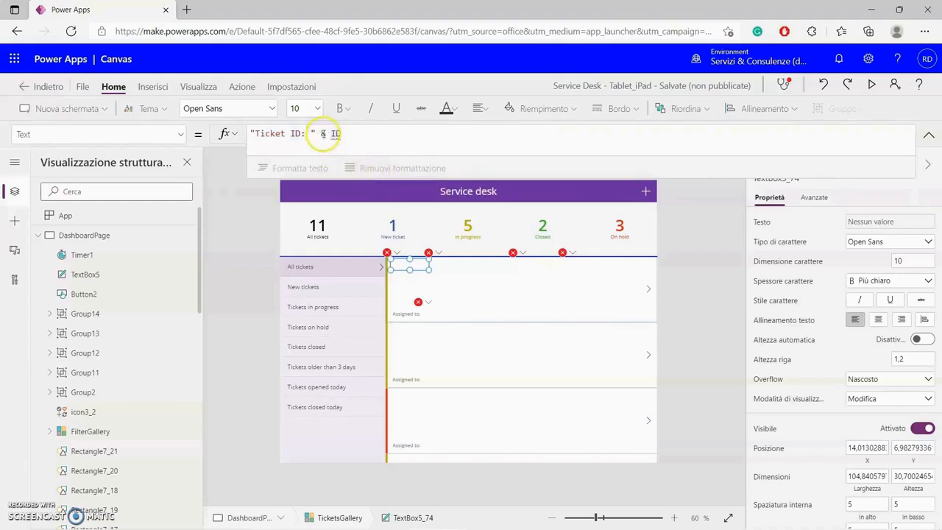
left_click(322, 134)
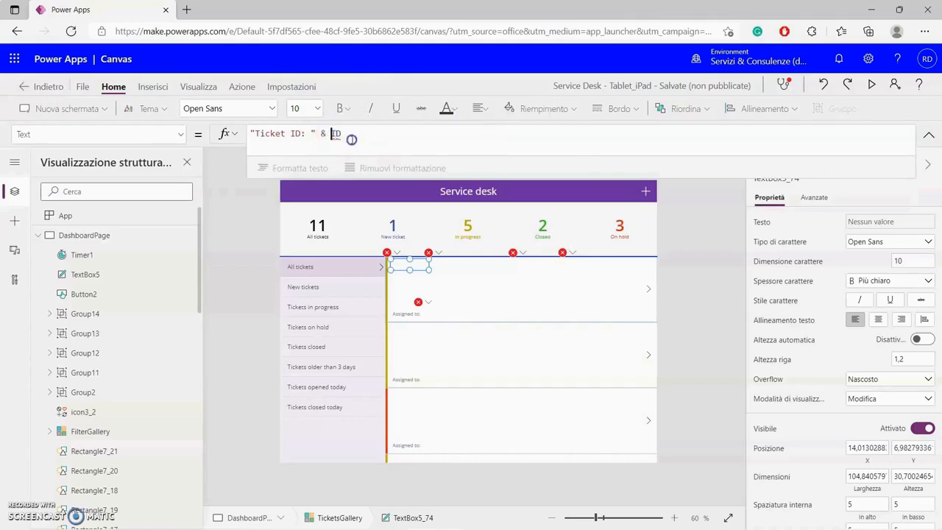
left_click(402, 137)
left_click(386, 147)
Correct the ticket ID label's formula to "Ticket ID: " & ThisItem.ID
left_click(331, 134)
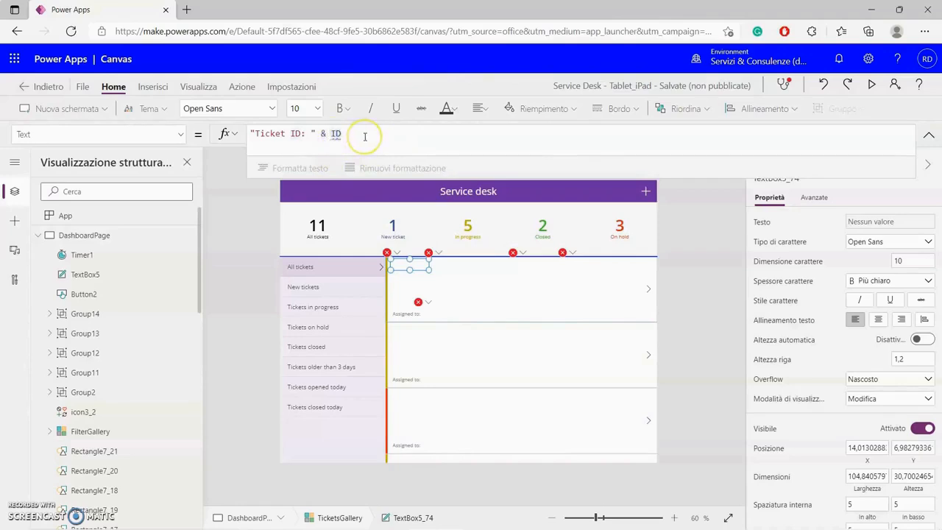
type("This")
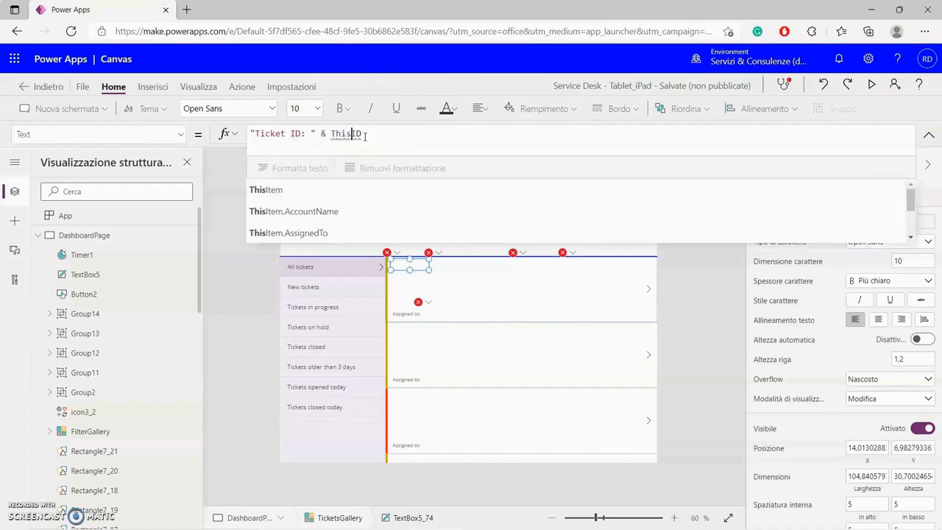
type("Item")
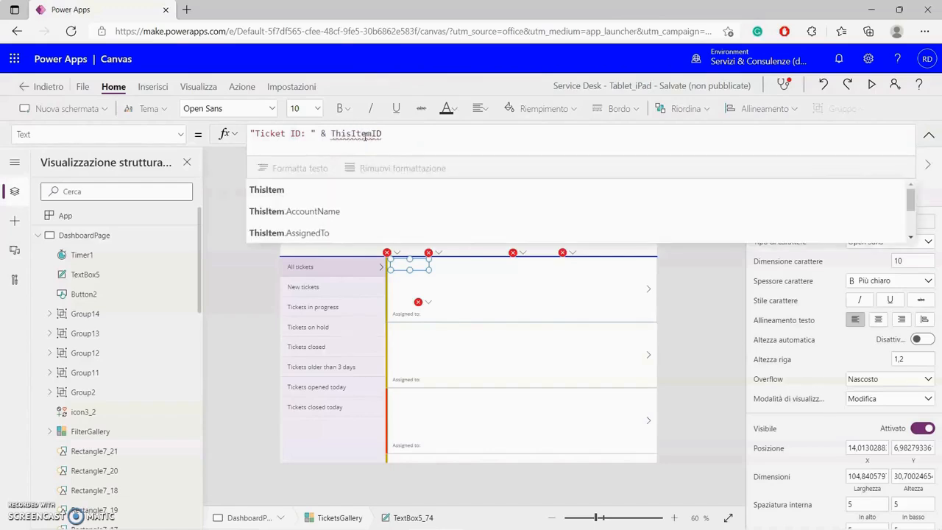
type(".")
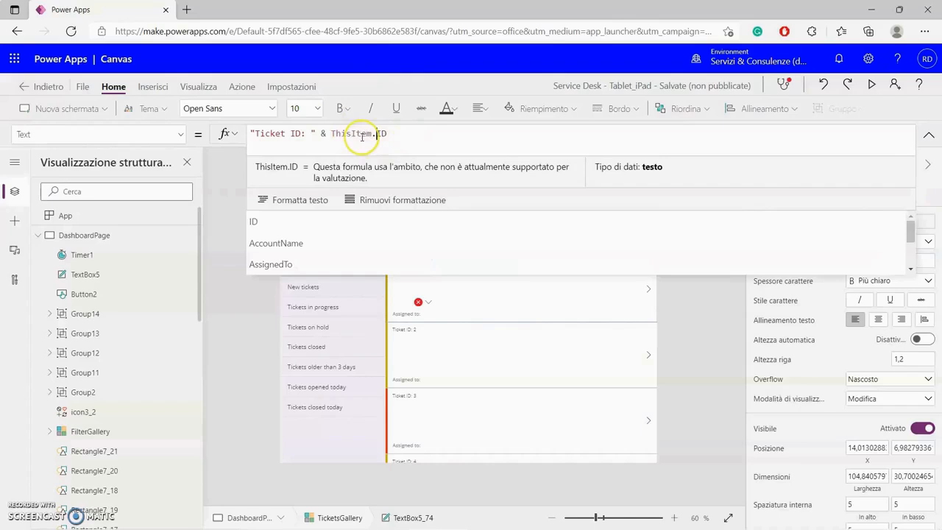
left_click(370, 133)
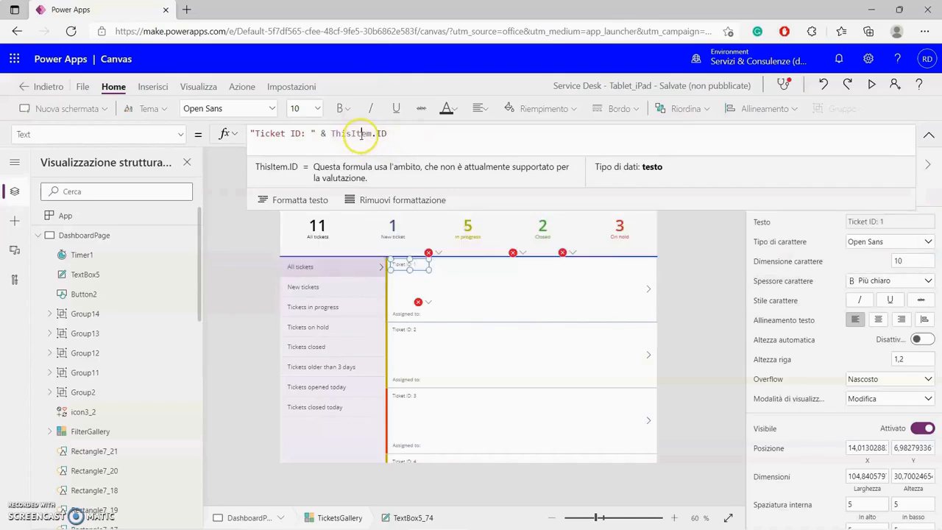
left_click(414, 136)
Preview the dashboard to check the ticket ID labels in the gallery, and return to editing
left_click(691, 267)
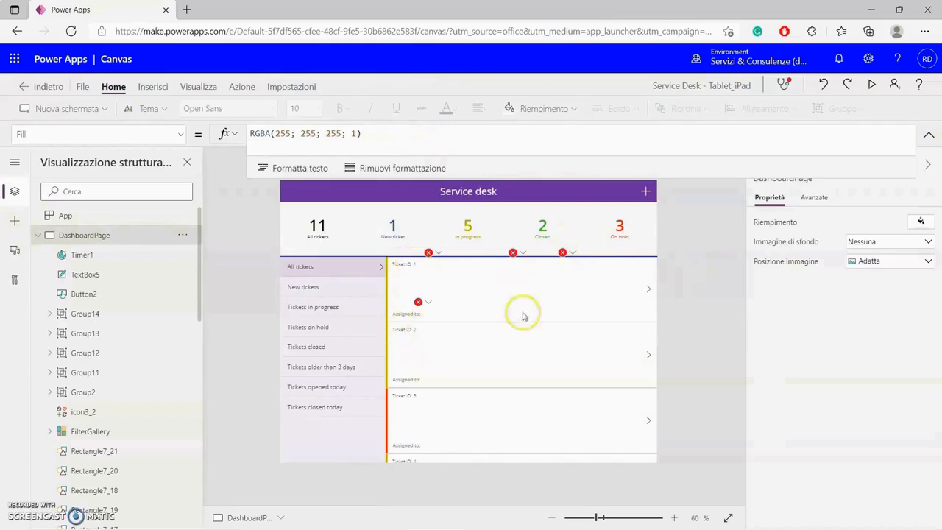
left_click(871, 85)
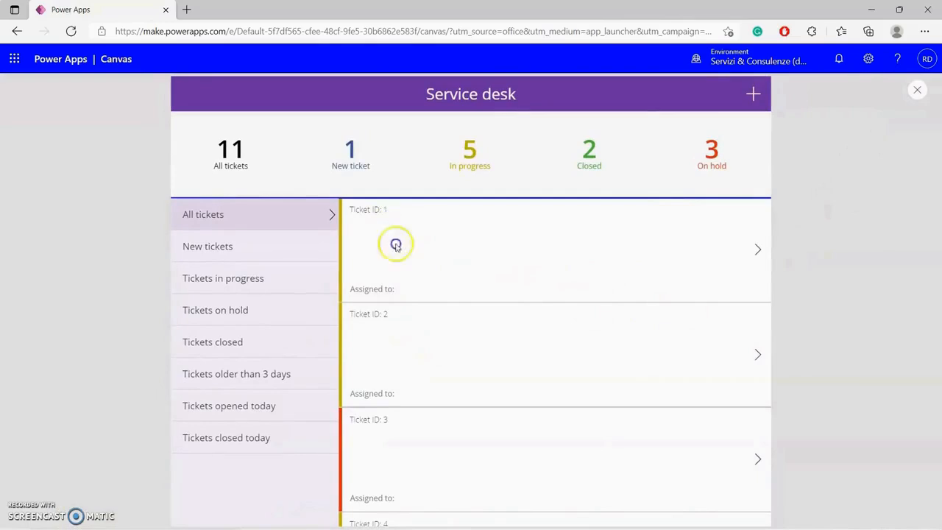
left_click(917, 94)
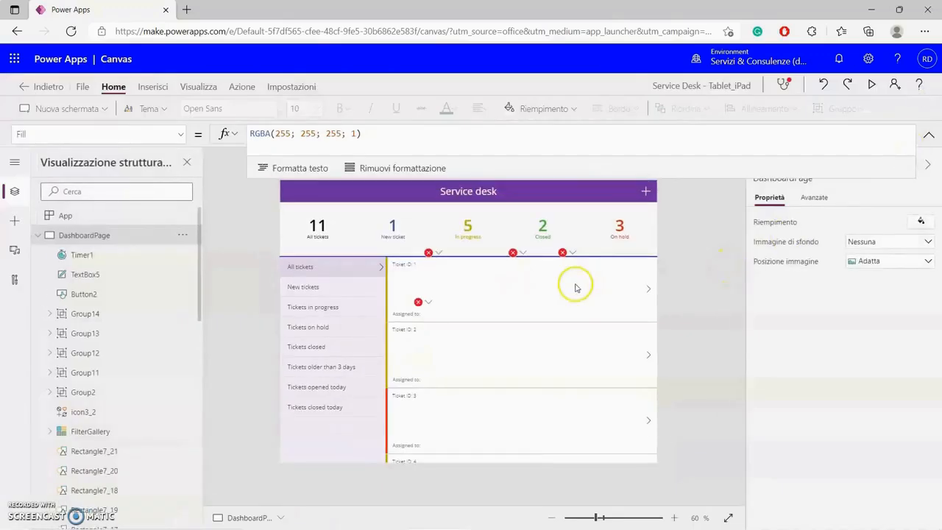
Correct the flagged "Created by" label's formula in the tickets gallery to "Created by: "& ThisItem.Owner
left_click(439, 252)
left_click(446, 270)
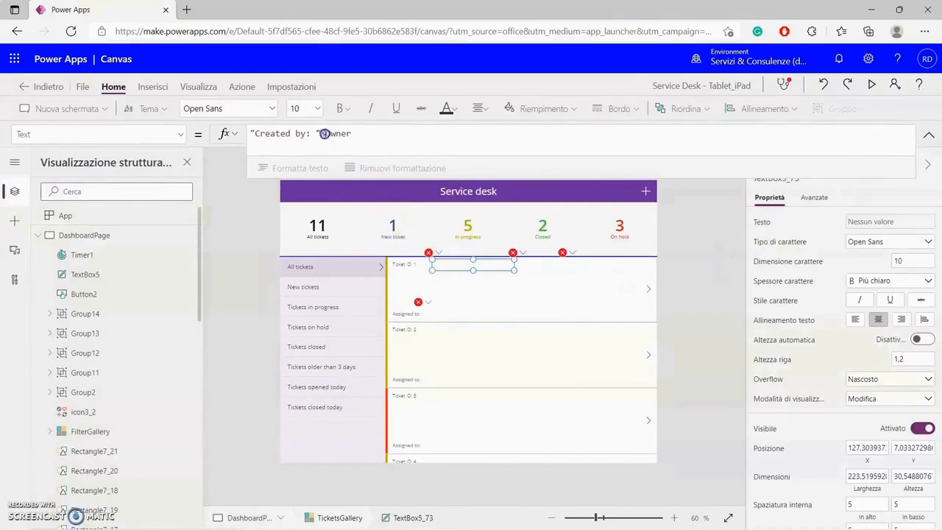
left_click(323, 134)
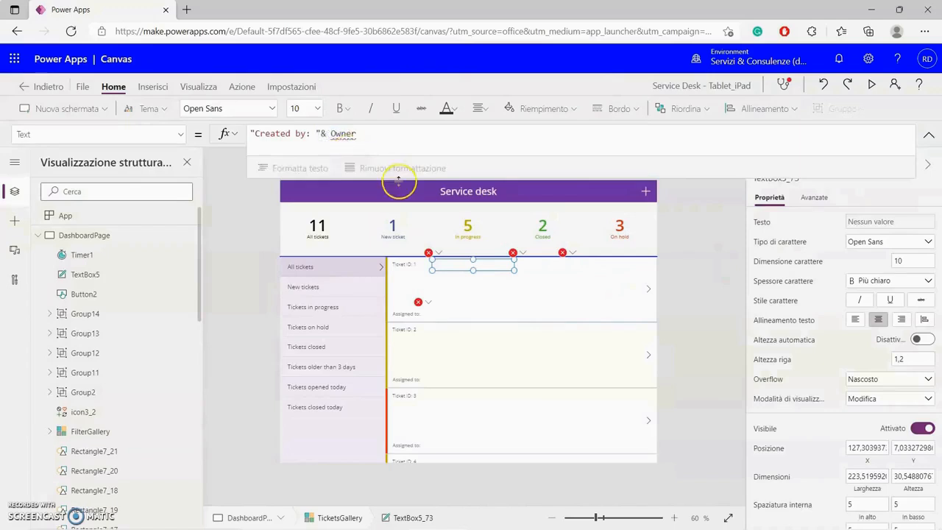
type("Th")
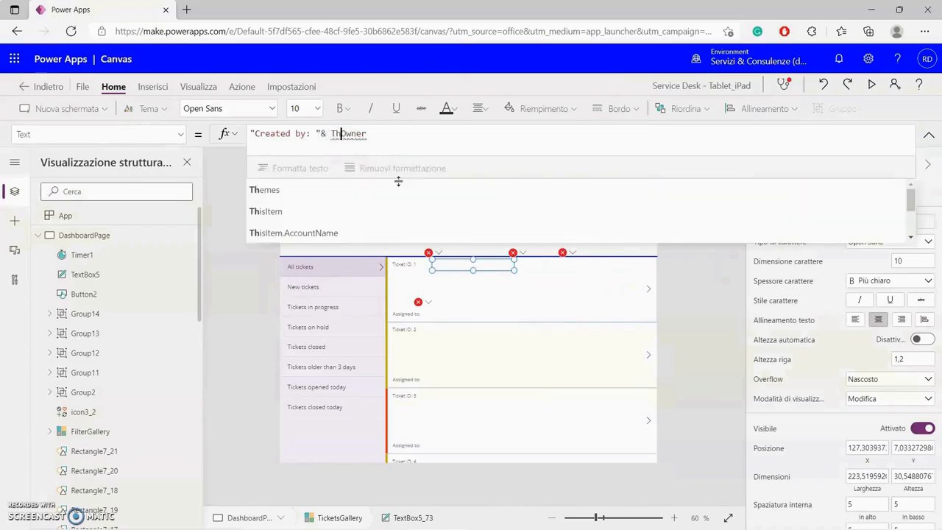
type("isItem")
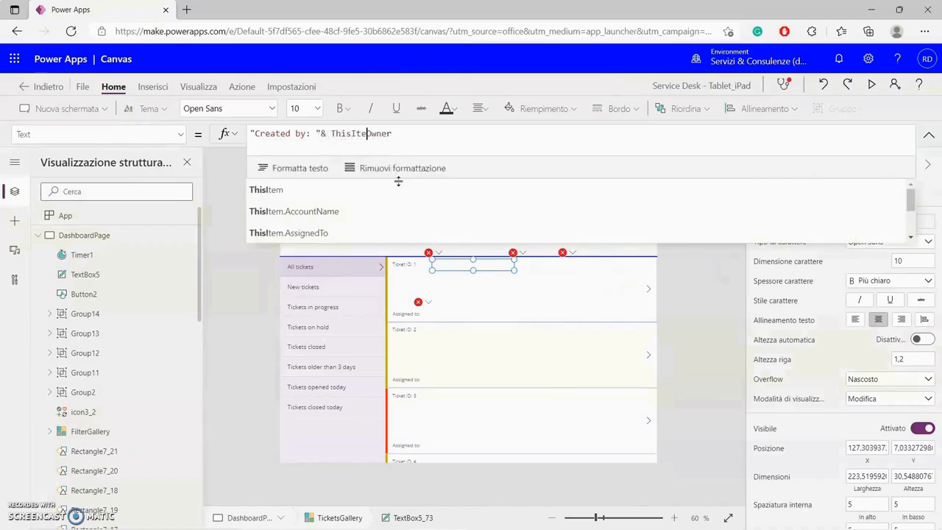
type(".")
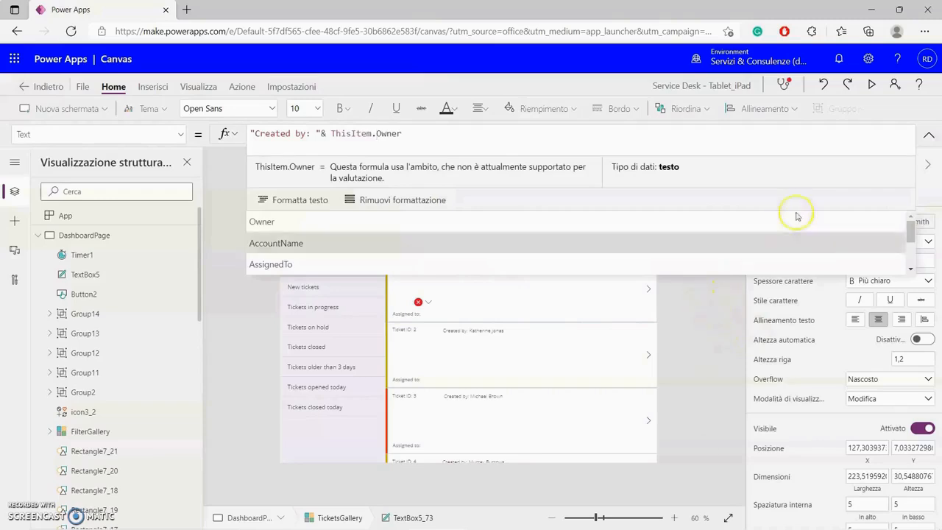
left_click(929, 134)
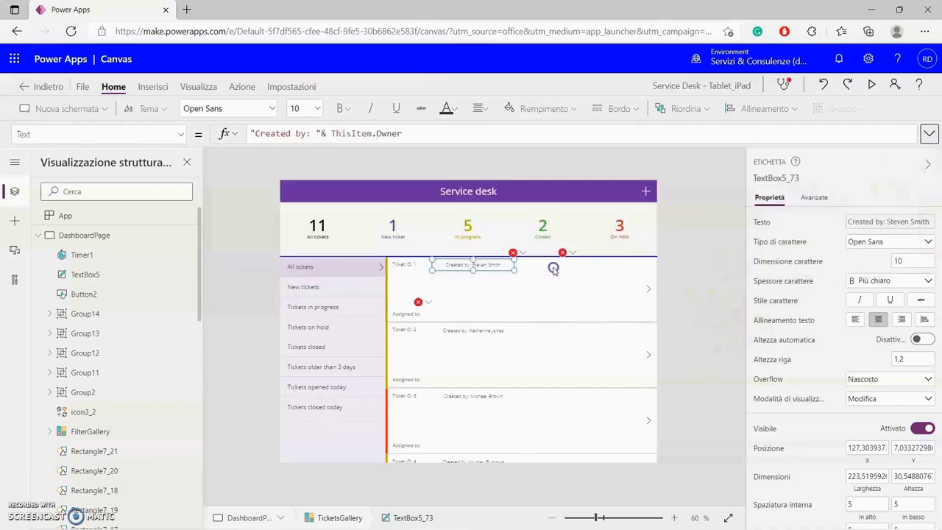
Correct the flagged priority label's formula in the tickets gallery to "Priority: " & ThisItem.Priority
left_click(523, 252)
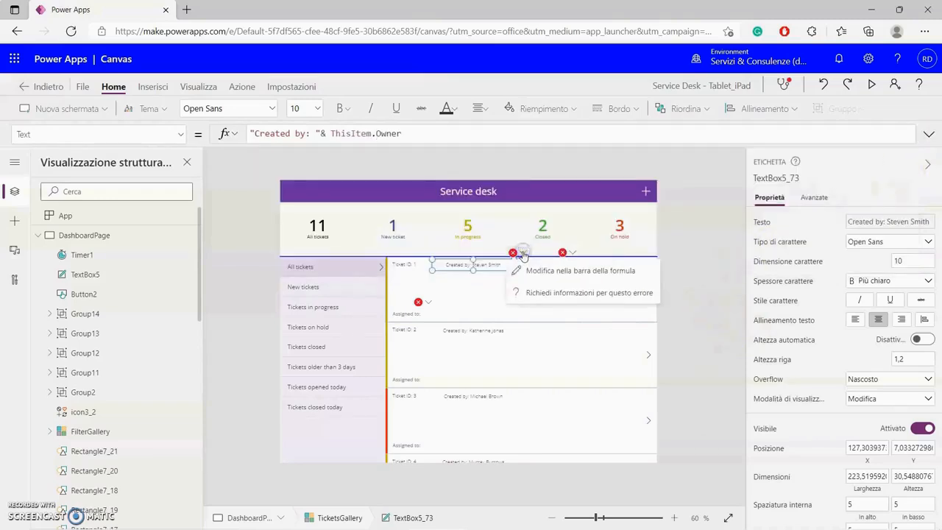
left_click(532, 272)
left_click(331, 133)
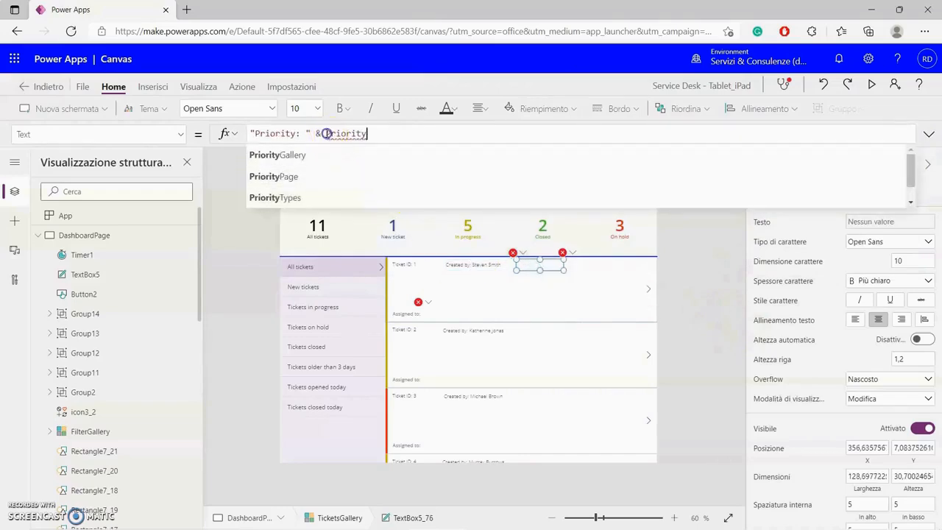
left_click(329, 133)
type("ThisItem")
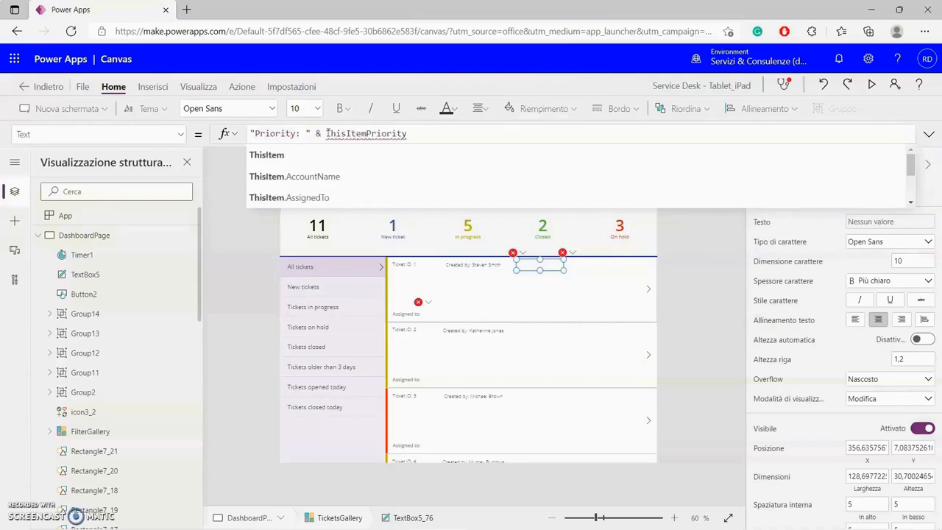
type(".")
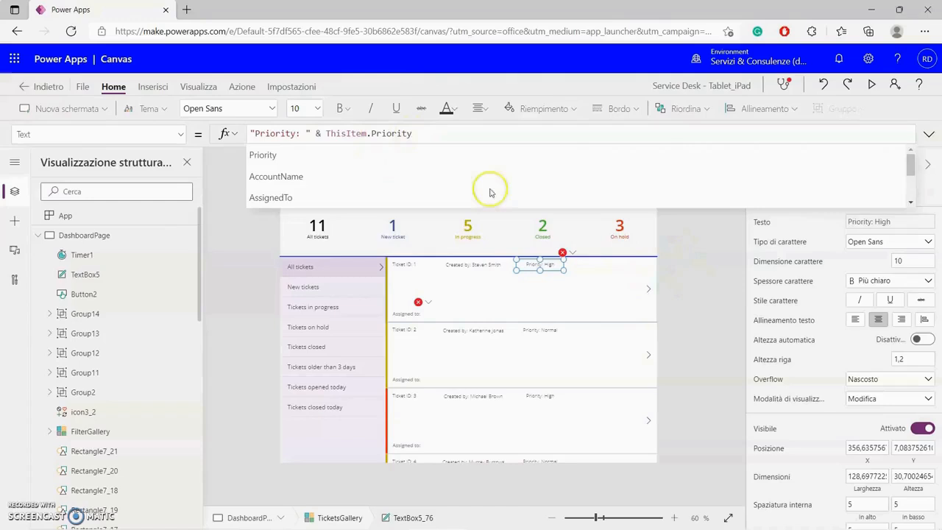
left_click(928, 134)
Correct the flagged created date label's formula in the tickets gallery to "Created date: "& ThisItem.DateCreated
left_click(571, 252)
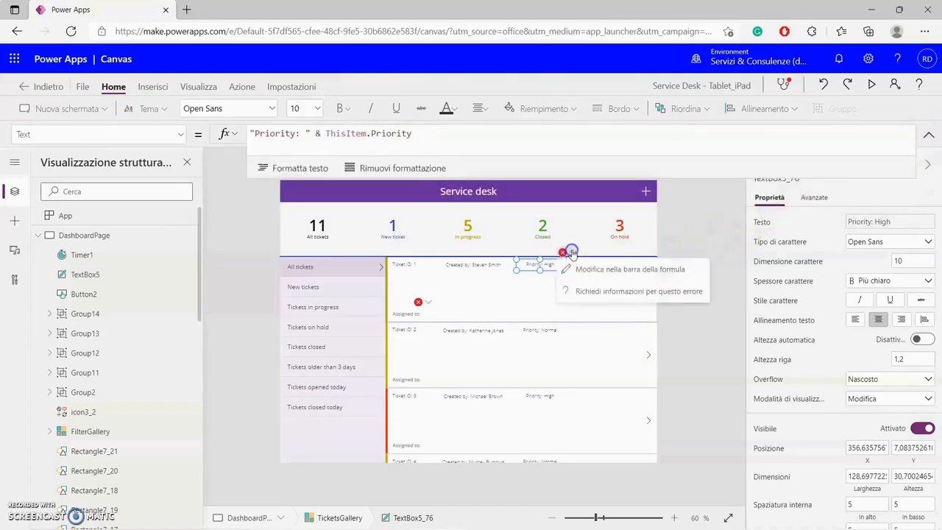
left_click(589, 269)
left_click(357, 144)
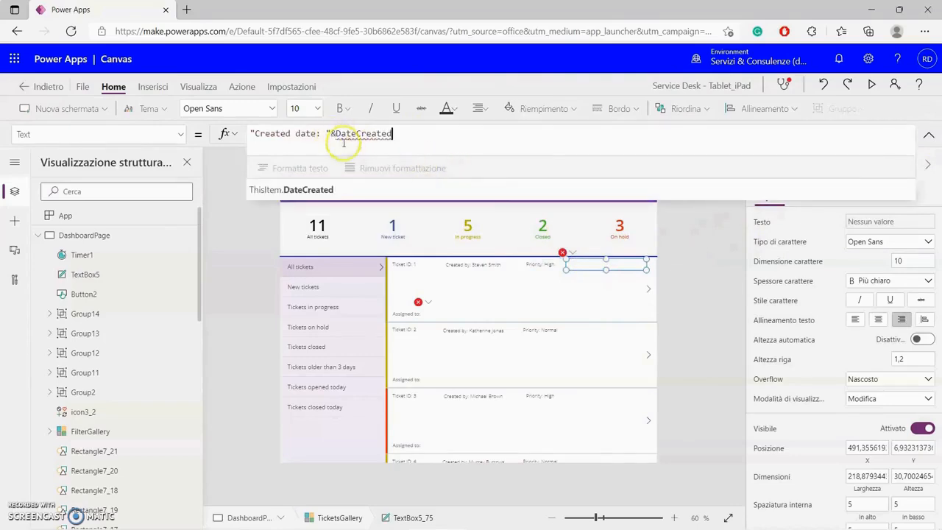
left_click(333, 137)
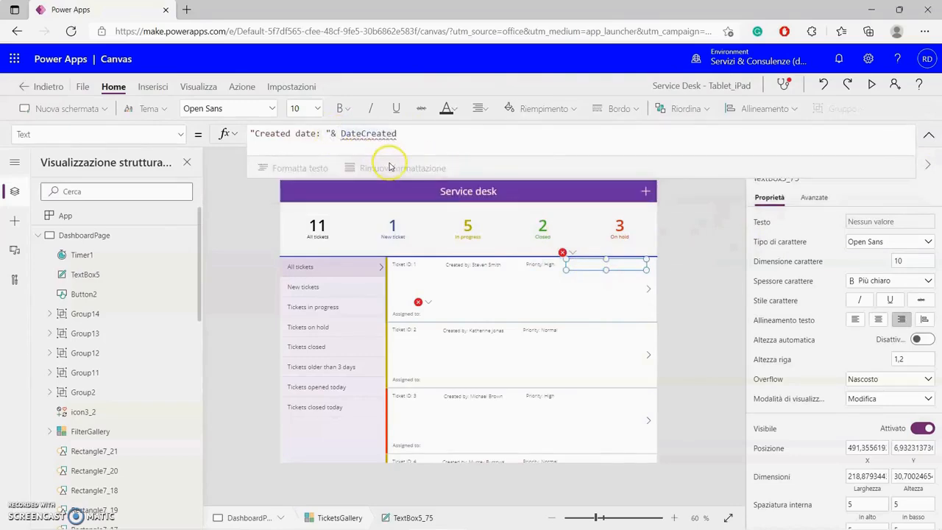
type("ThisItem.")
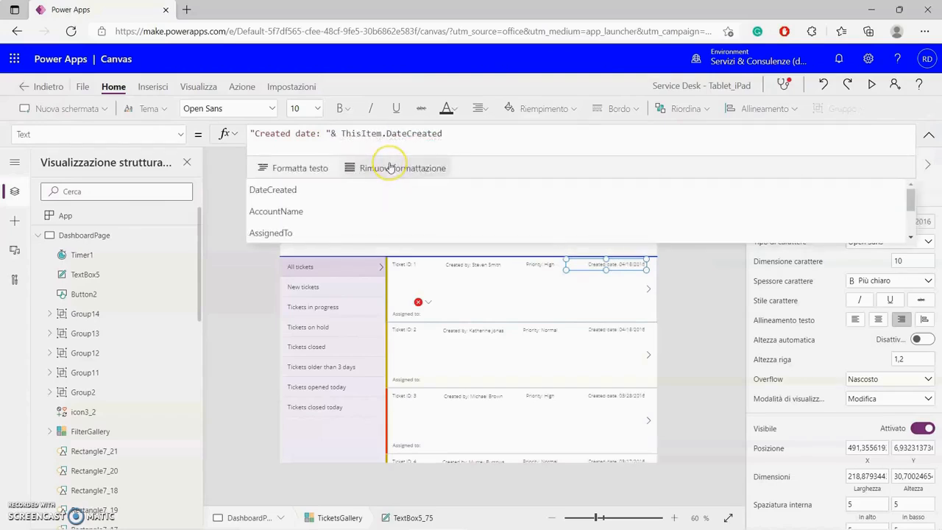
left_click(928, 138)
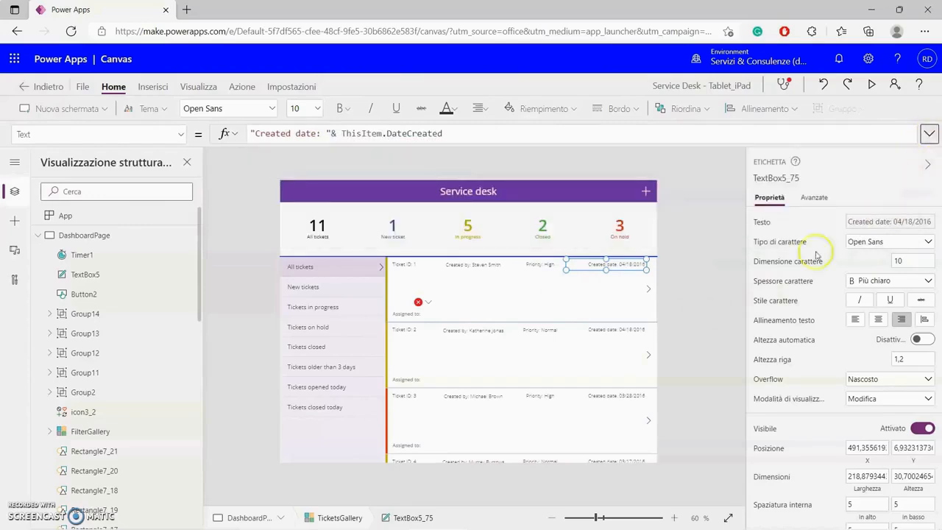
Correct the flagged "Assigned to" value label's formula in the tickets gallery to If(IsBlank(ThisItem.AssignedTo);"None";ThisItem.AssignedTo)
left_click(427, 303)
left_click(431, 319)
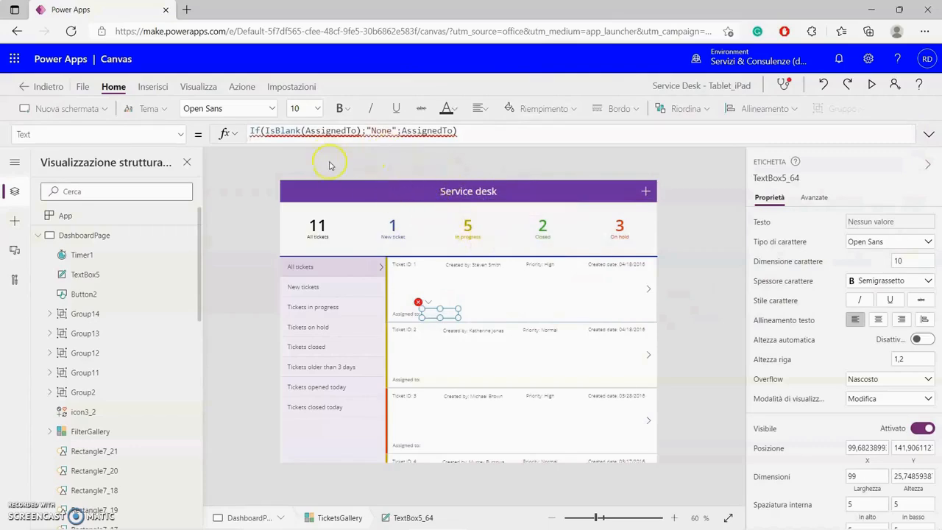
left_click(307, 131)
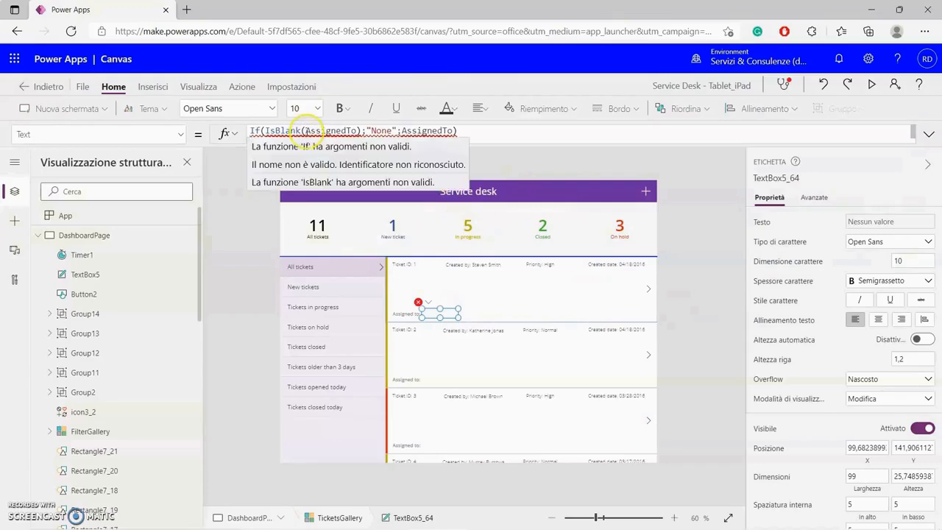
type("This")
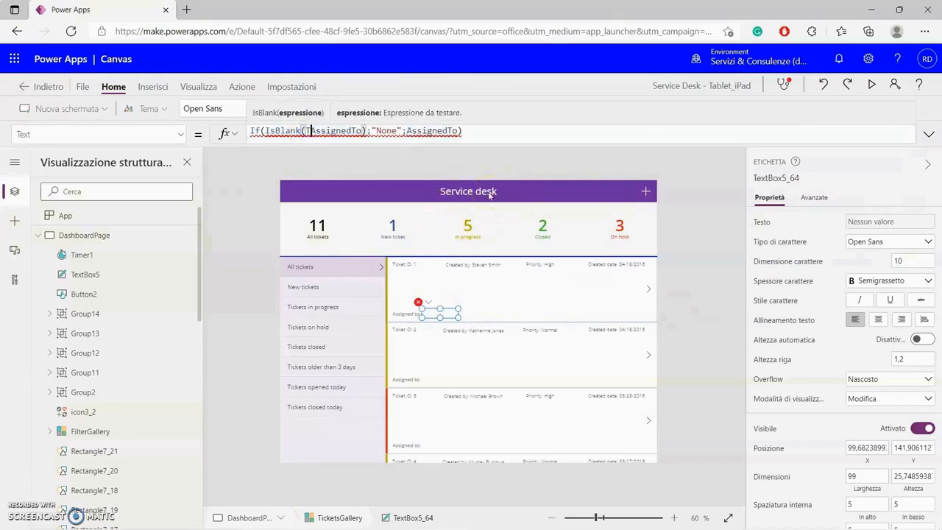
type(".Item")
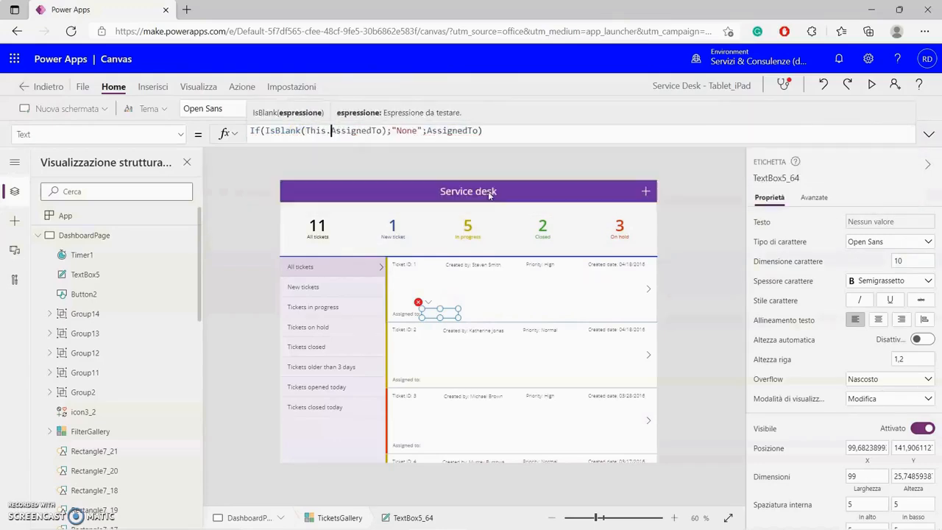
type(".")
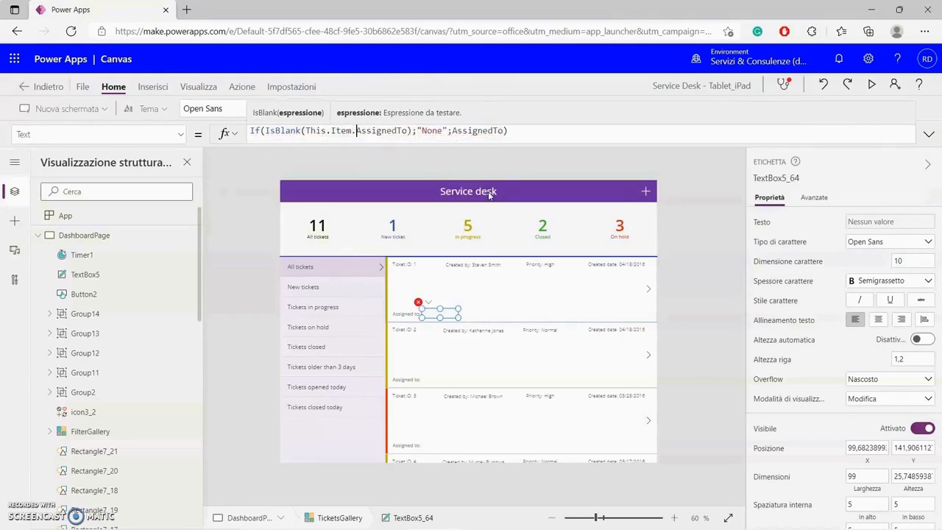
left_click(488, 192)
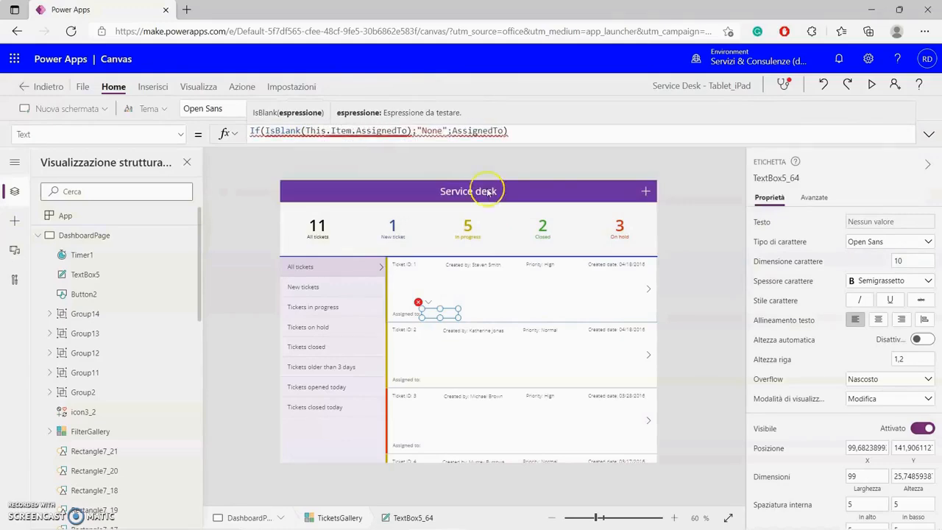
left_click(451, 130)
type("This")
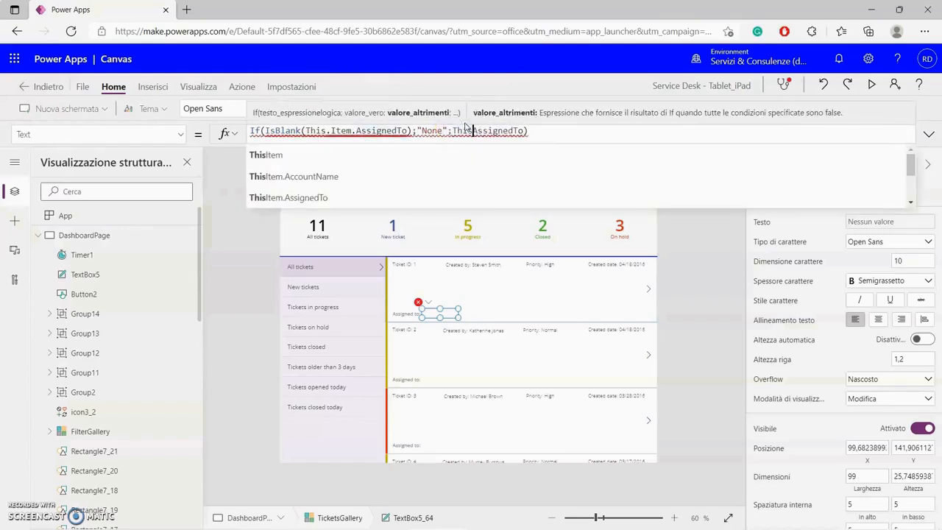
type("Item.")
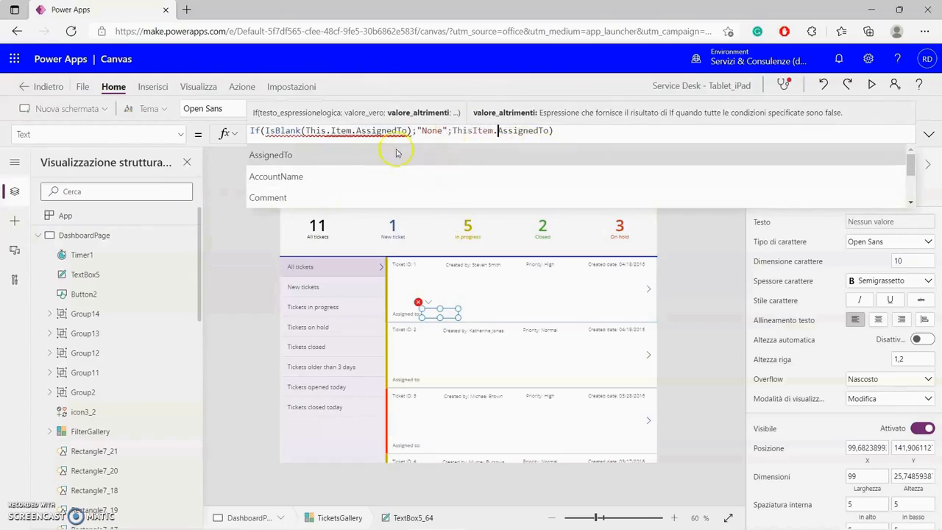
left_click(328, 134)
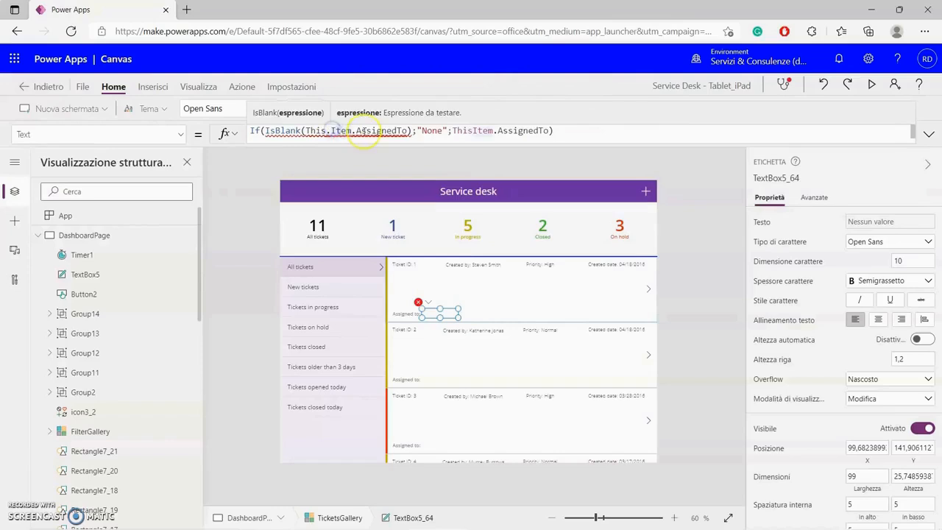
key("BackSpace")
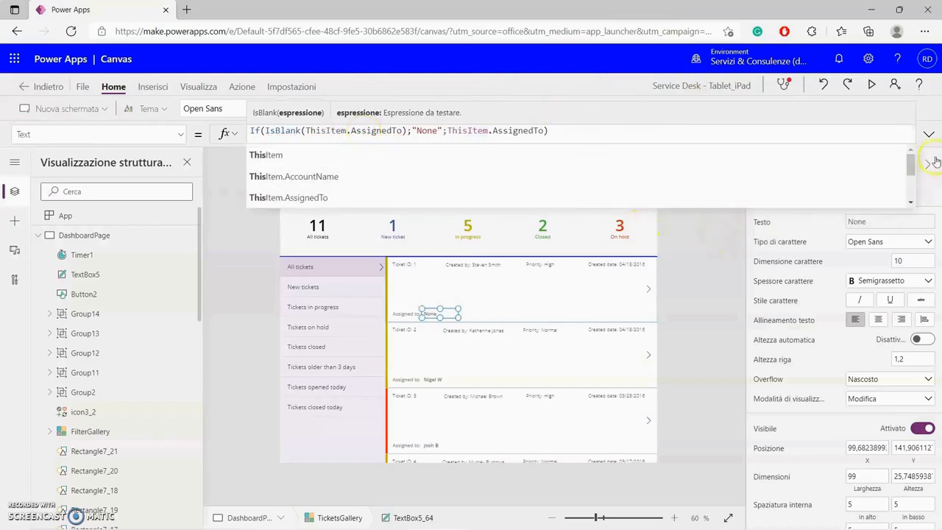
left_click(928, 134)
left_click(708, 244)
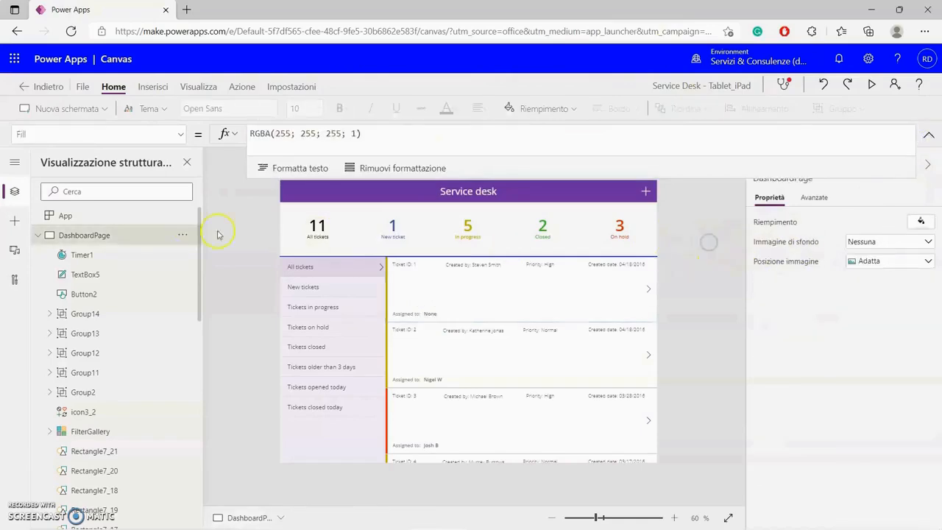
Collapse DashboardPage's control tree and check TicketdetailsPage, AssigntoPage and CasestatusPage for flagged formula errors
left_click(38, 236)
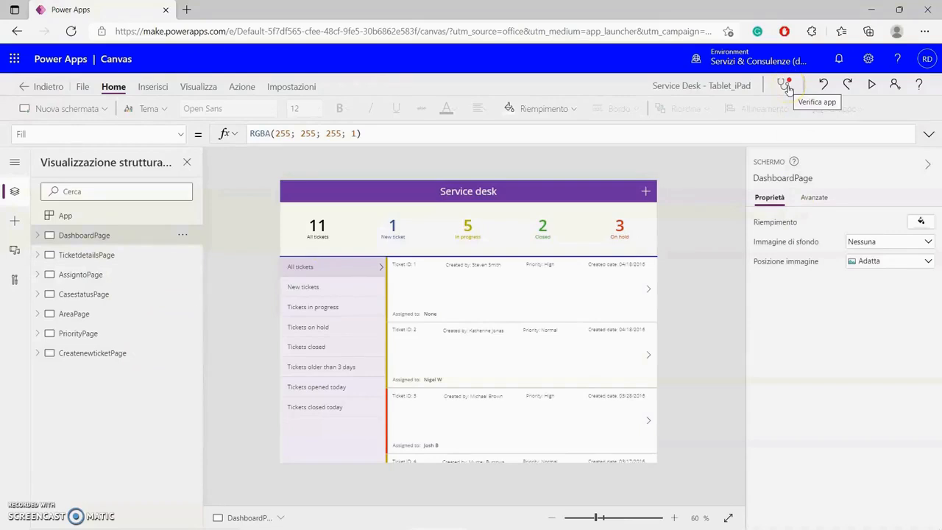
left_click(410, 315)
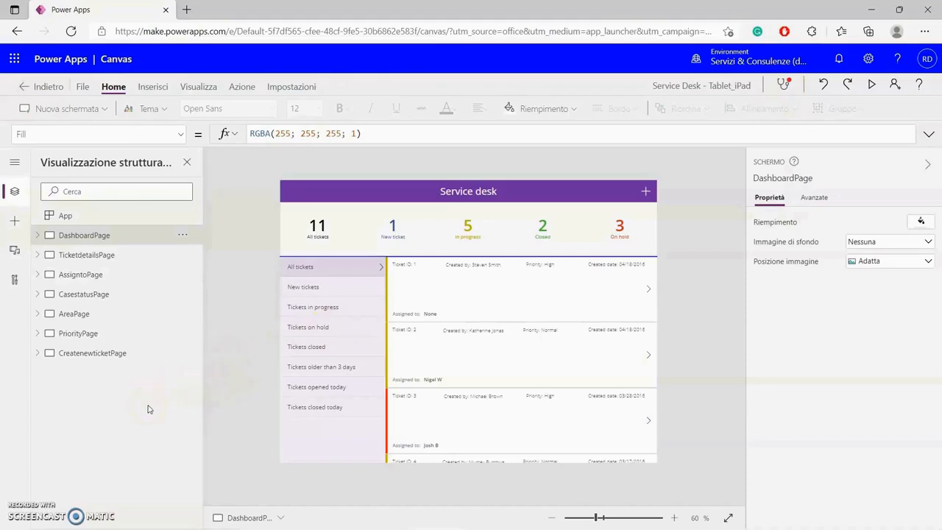
left_click(109, 259)
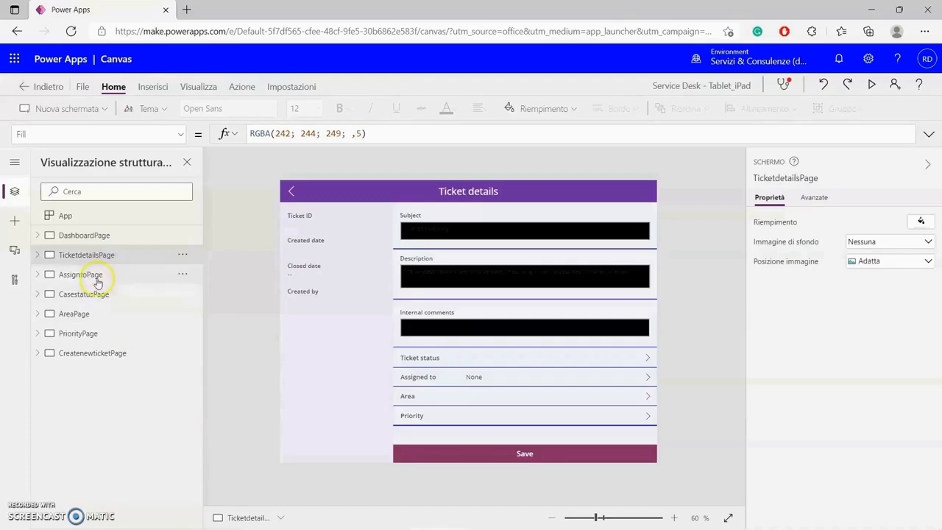
left_click(96, 275)
left_click(100, 295)
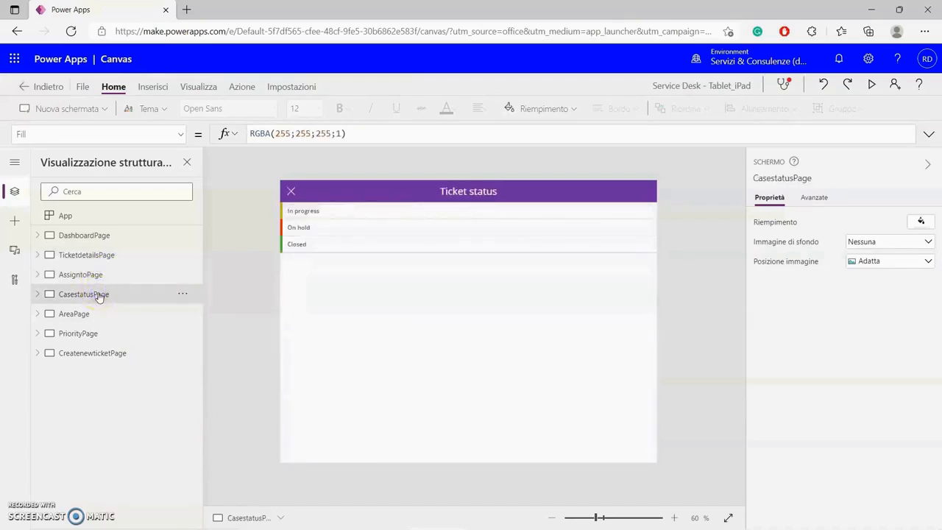
Open AreaPage and examine the formulas of its area gallery and of the text label in the gallery's first row
left_click(90, 314)
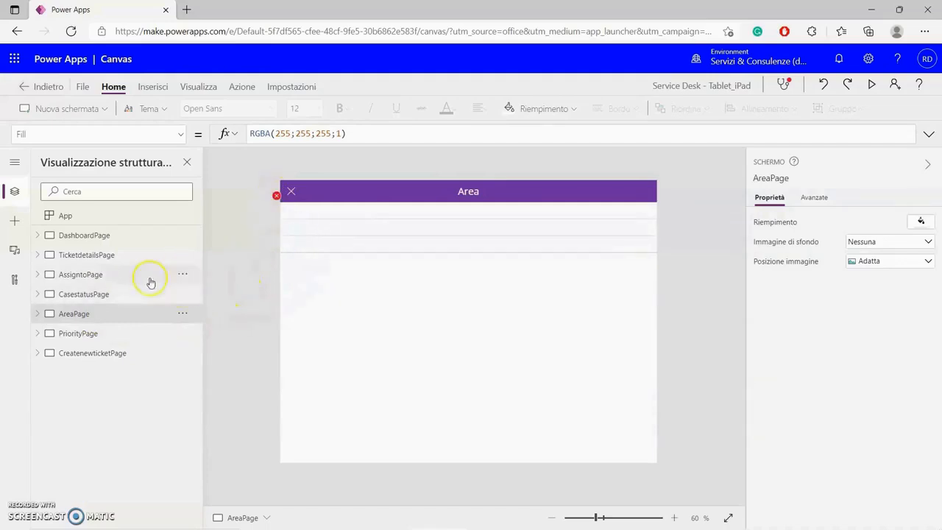
left_click(304, 210)
left_click(305, 210)
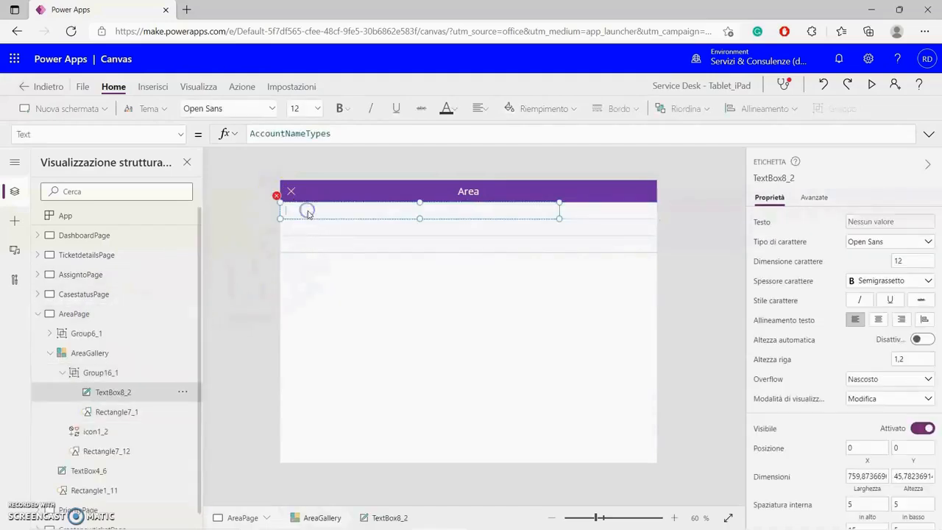
left_click(253, 248)
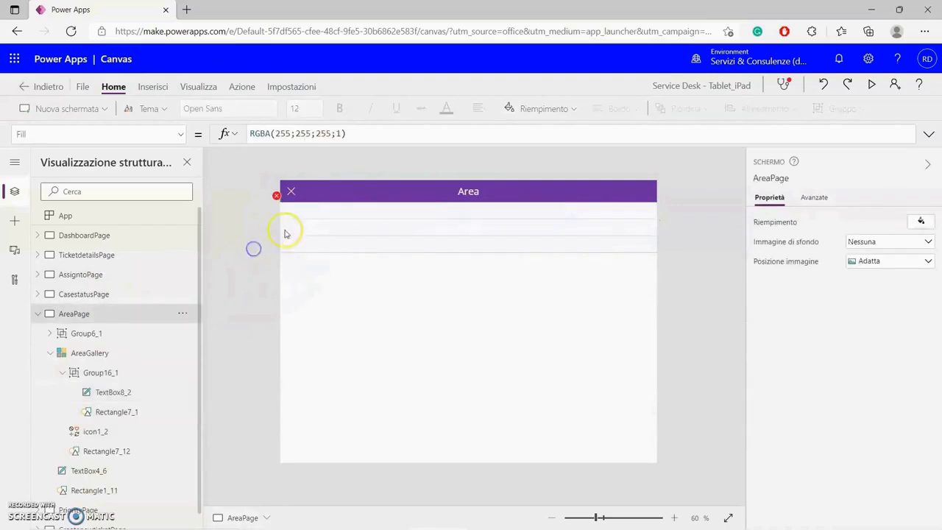
left_click(301, 214)
left_click(303, 213)
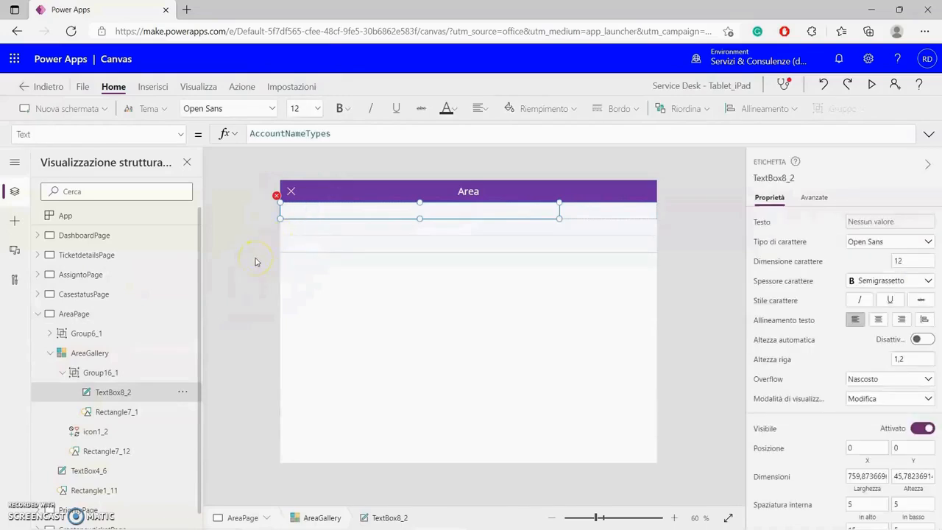
left_click(280, 310)
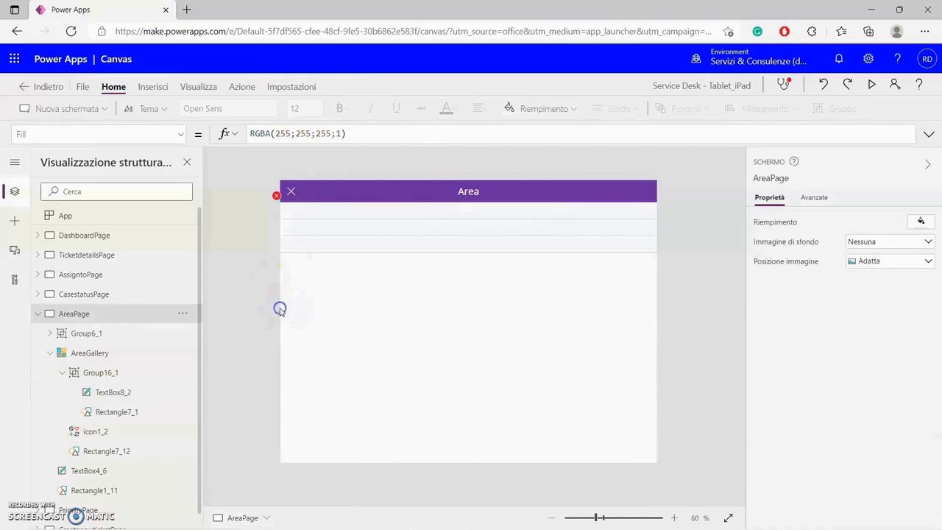
left_click(279, 309)
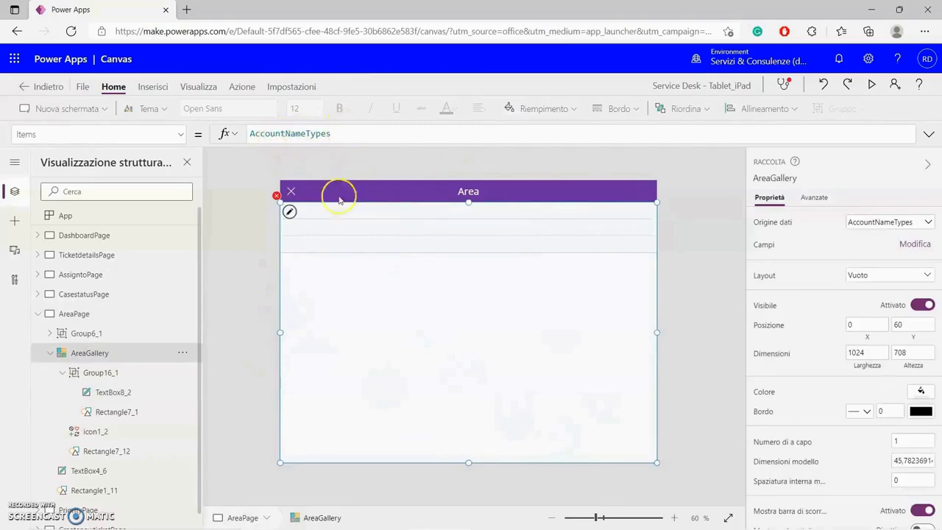
Correct the text label's formula in AreaPage's gallery to ThisItem.AccountNameTypes and collapse AreaPage's control tree
left_click(307, 212)
left_click(308, 211)
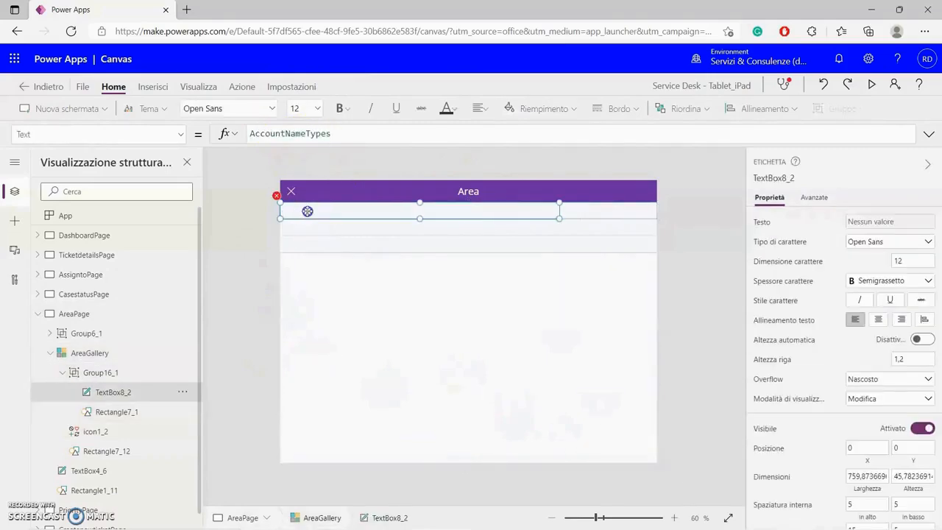
left_click(250, 135)
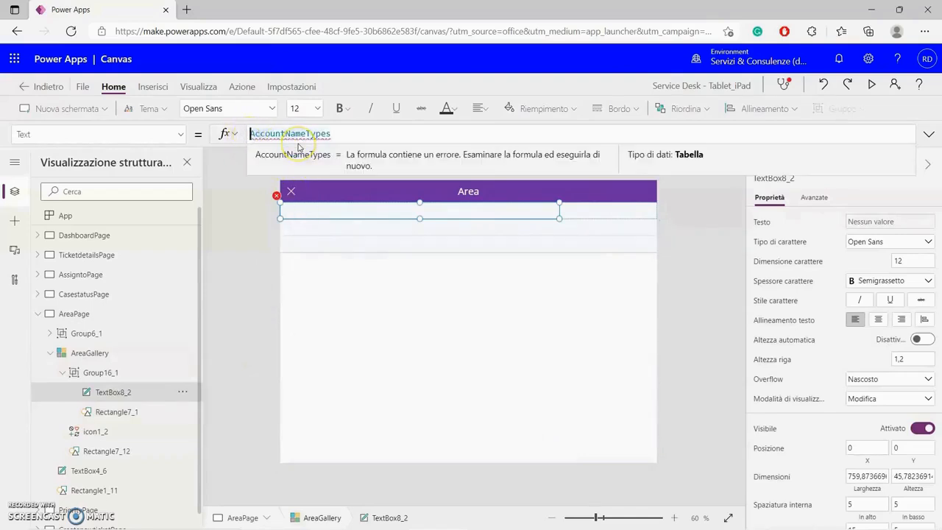
type("This")
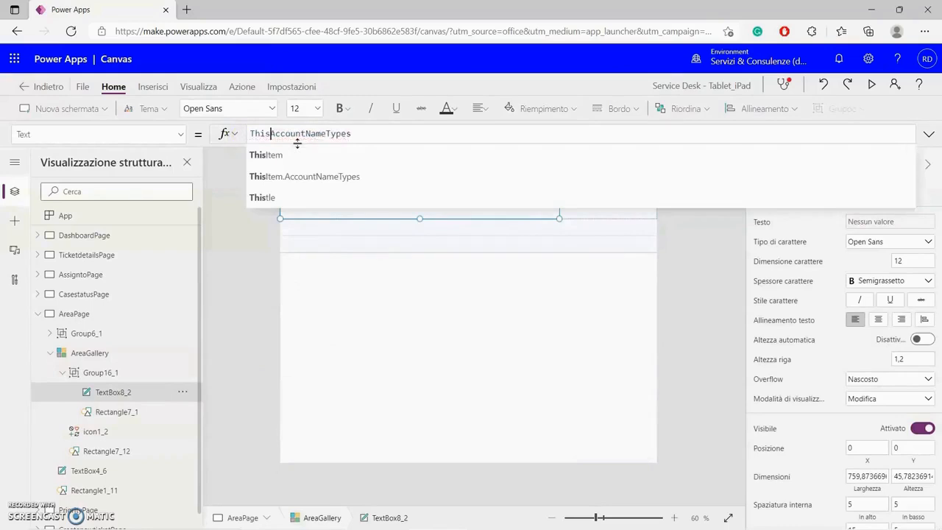
type("Item.")
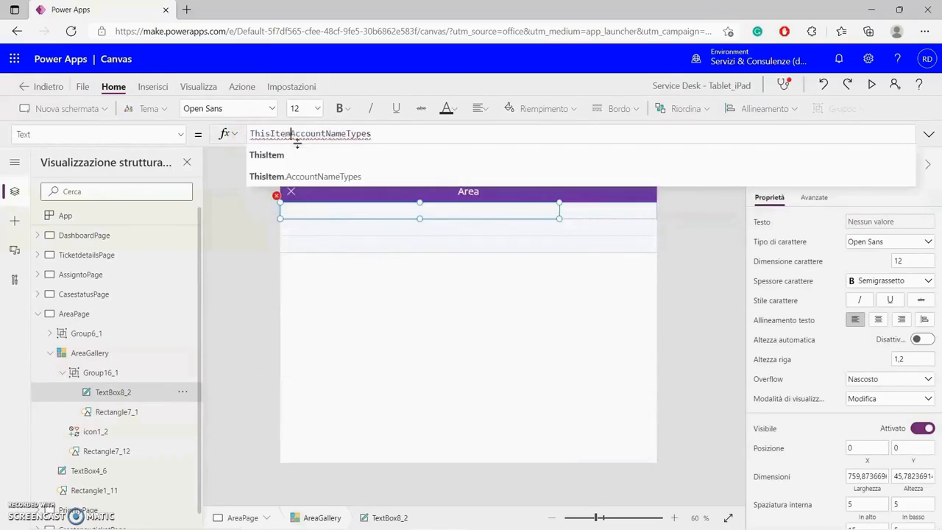
left_click(715, 287)
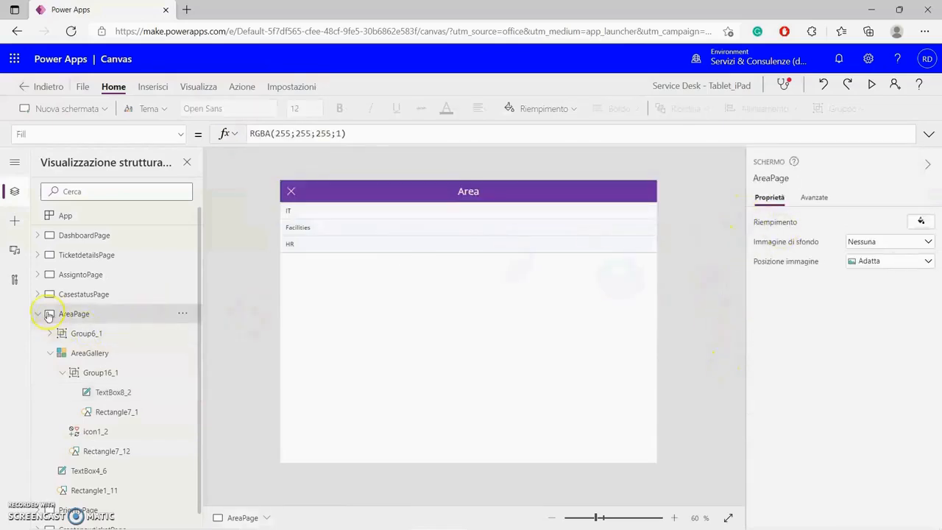
left_click(39, 315)
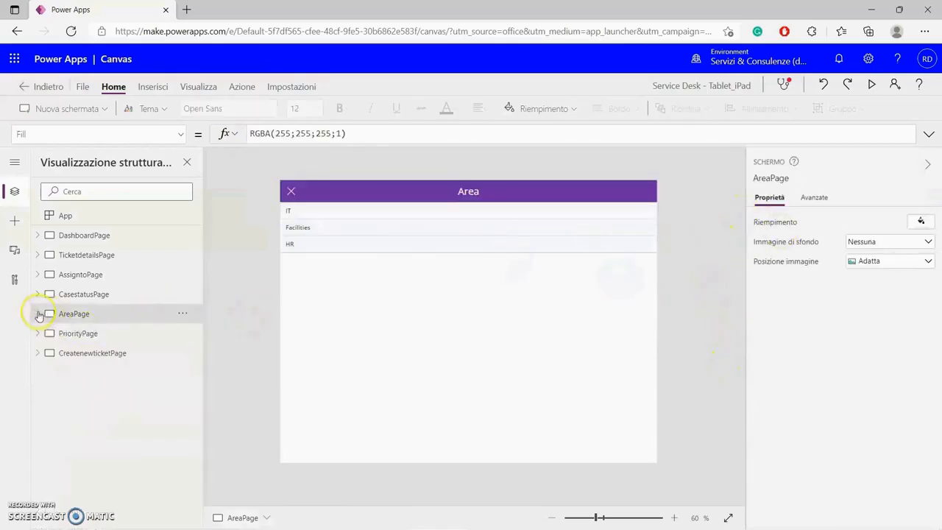
Open PriorityPage and examine the formulas of its priority gallery and of the controls in the gallery's first row
left_click(66, 340)
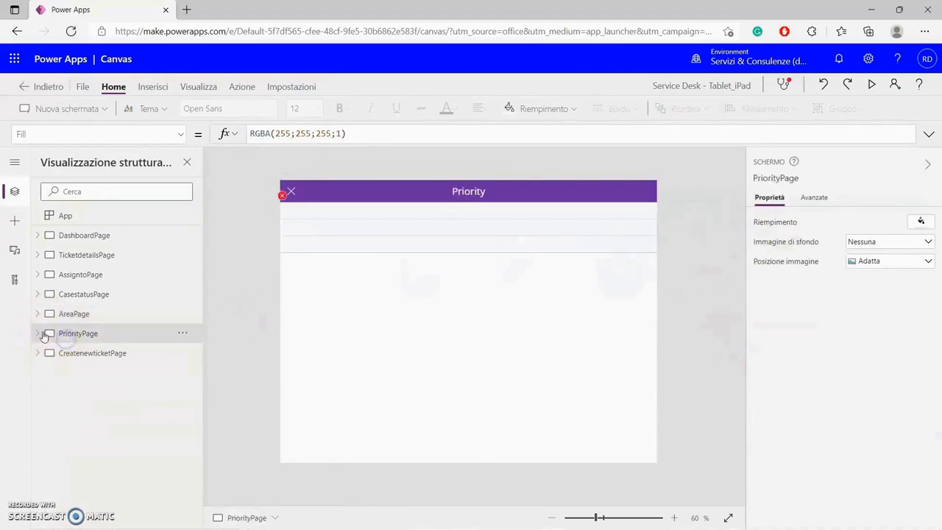
left_click(279, 285)
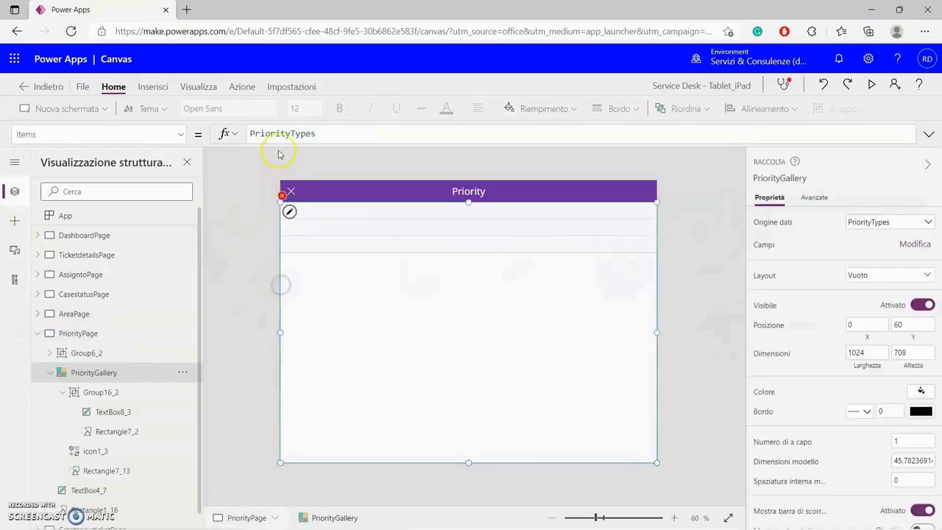
left_click(284, 208)
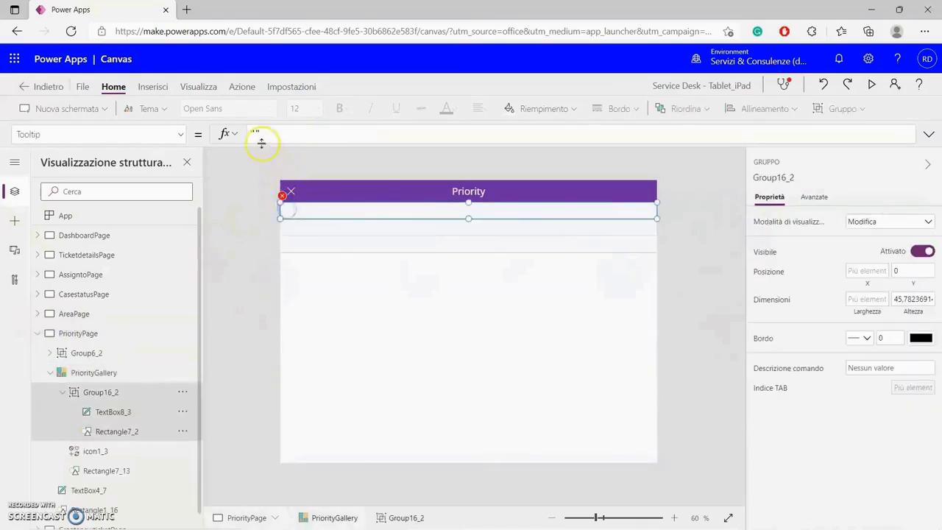
left_click(435, 211)
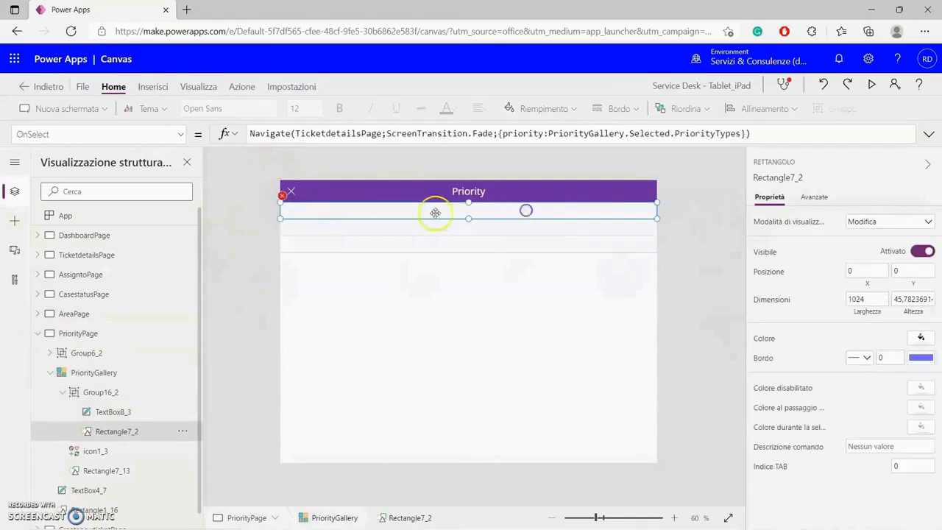
left_click(341, 215)
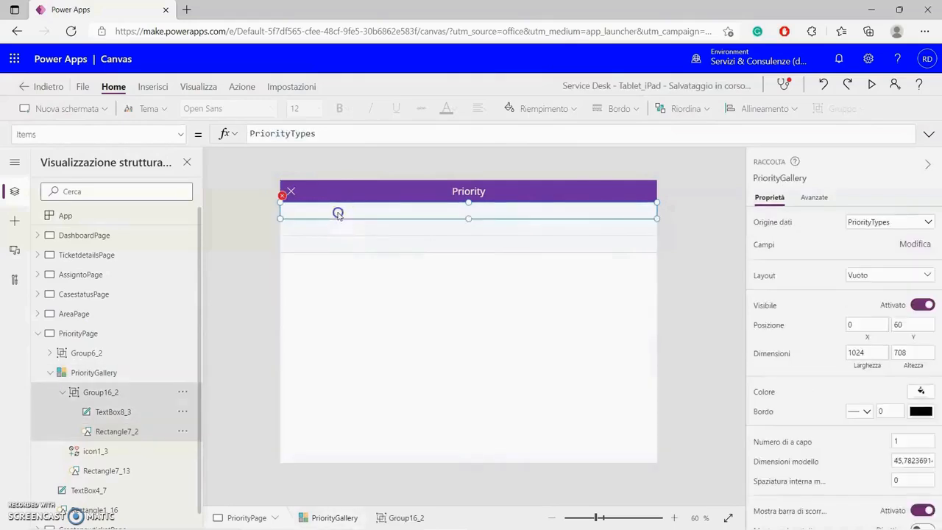
Correct the text label's formula in PriorityPage's gallery to ThisItem.PriorityTypes and collapse PriorityPage's control tree
left_click(337, 211)
left_click(249, 133)
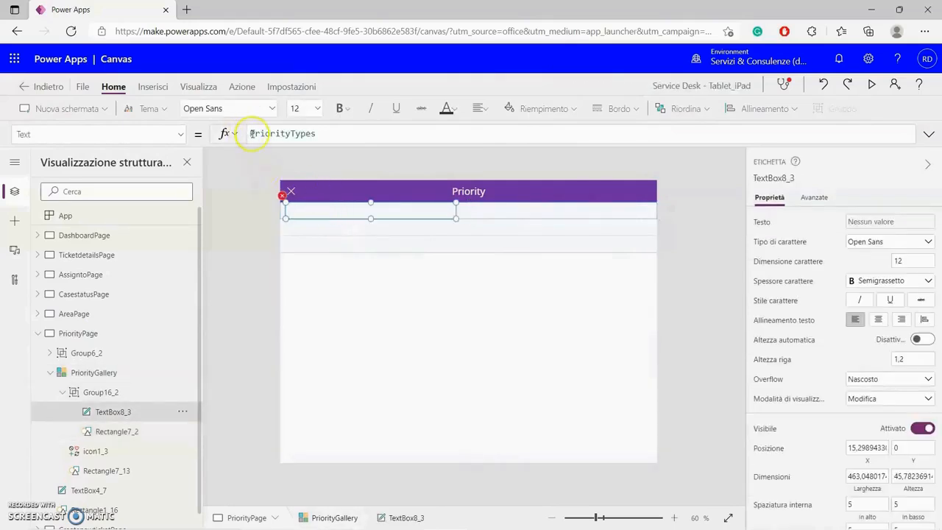
type("This")
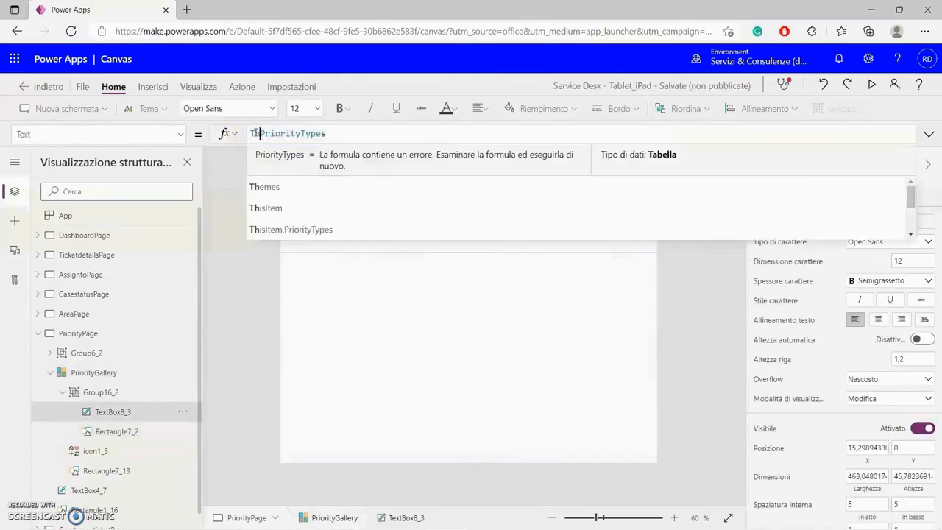
type("Item.")
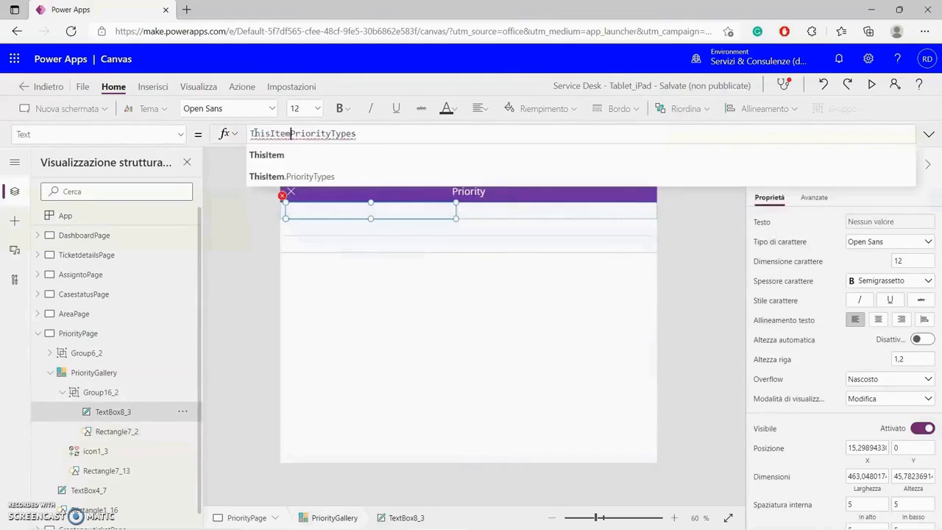
left_click(929, 134)
left_click(44, 333)
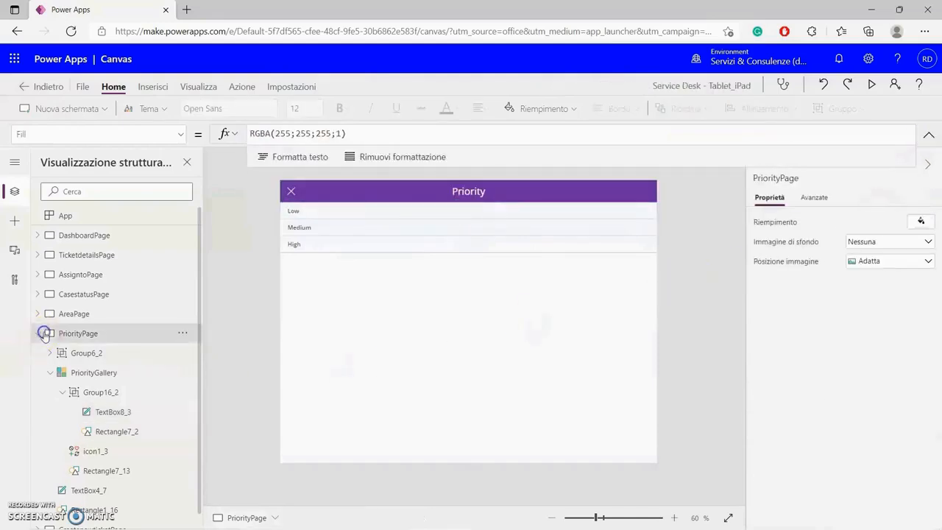
left_click(41, 333)
Check CreatenewticketPage and its control tree for flagged formula errors
left_click(39, 353)
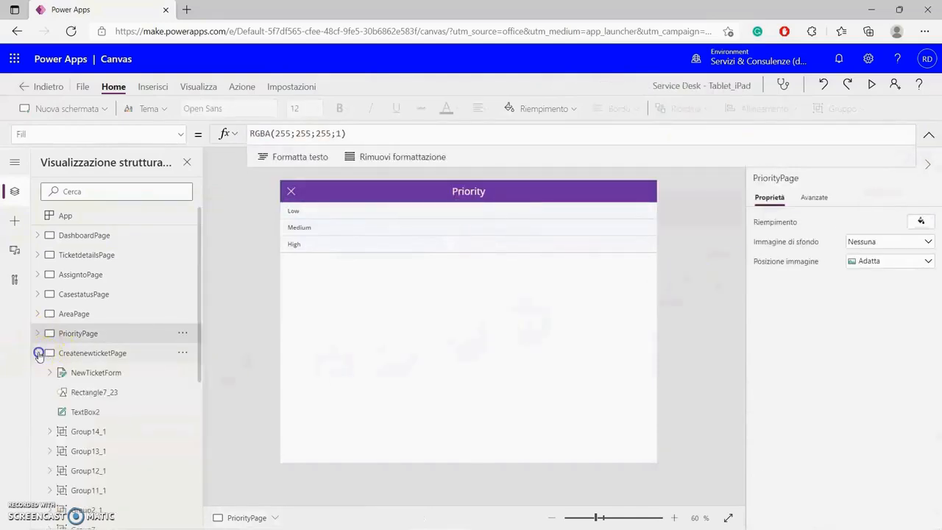
left_click(122, 354)
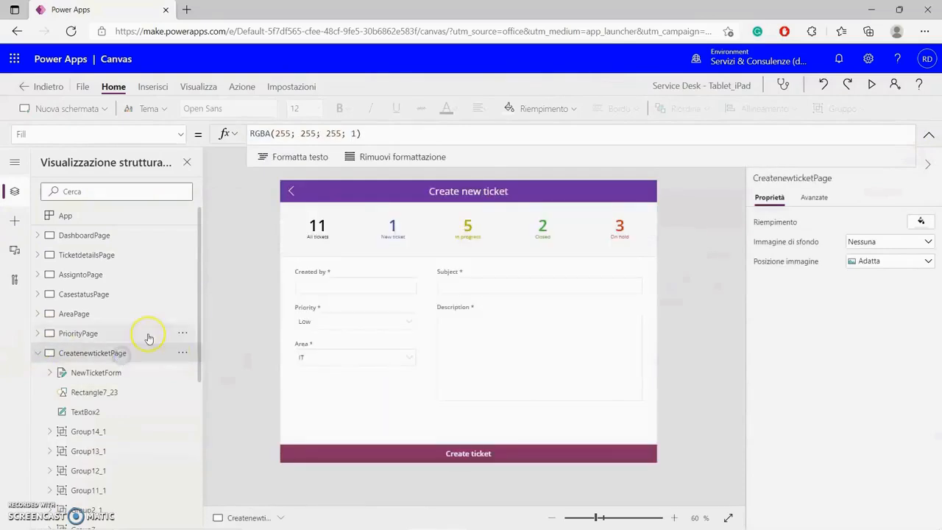
left_click(41, 354)
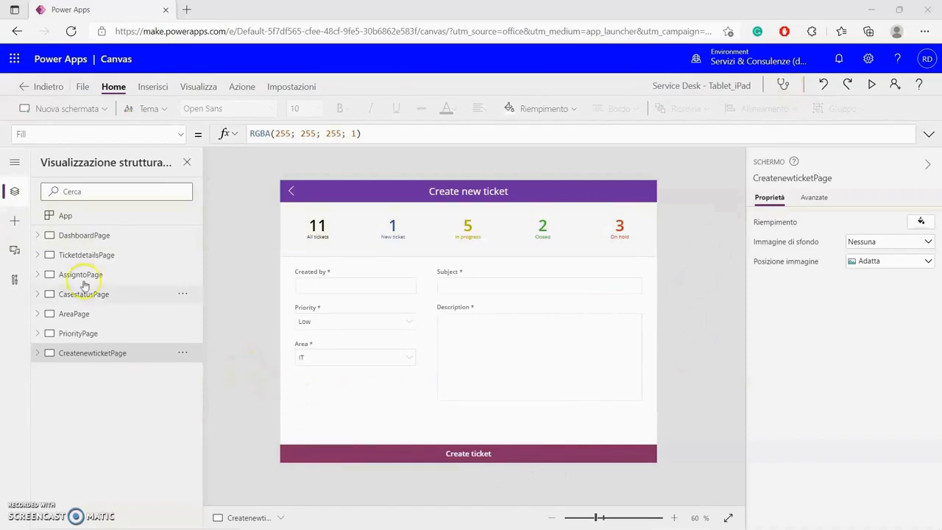
Return to DashboardPage and examine the formulas of the text labels inside TicketsGallery
left_click(101, 236)
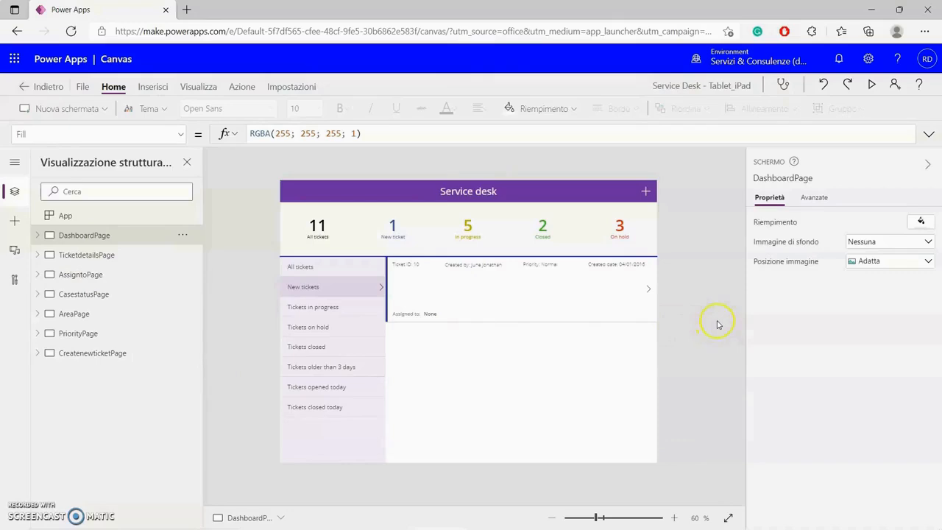
left_click(39, 235)
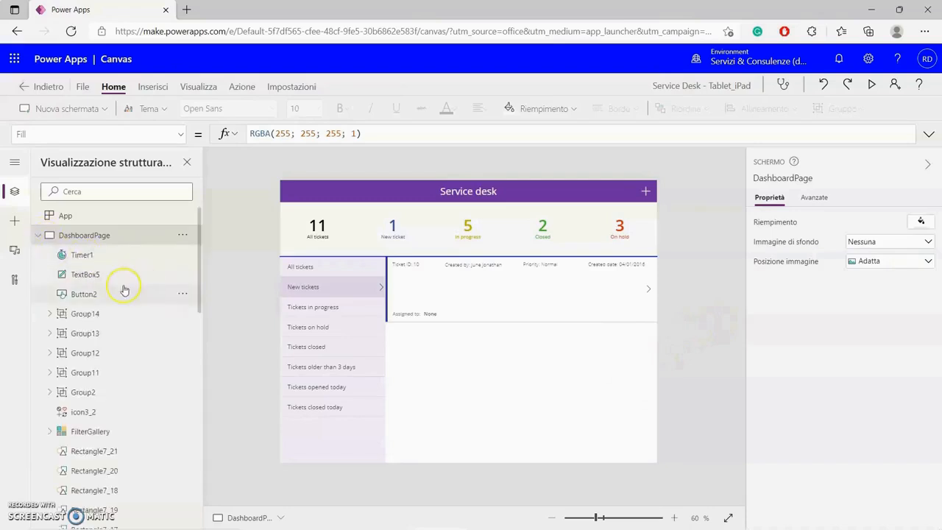
scroll(123, 288, "down", 3)
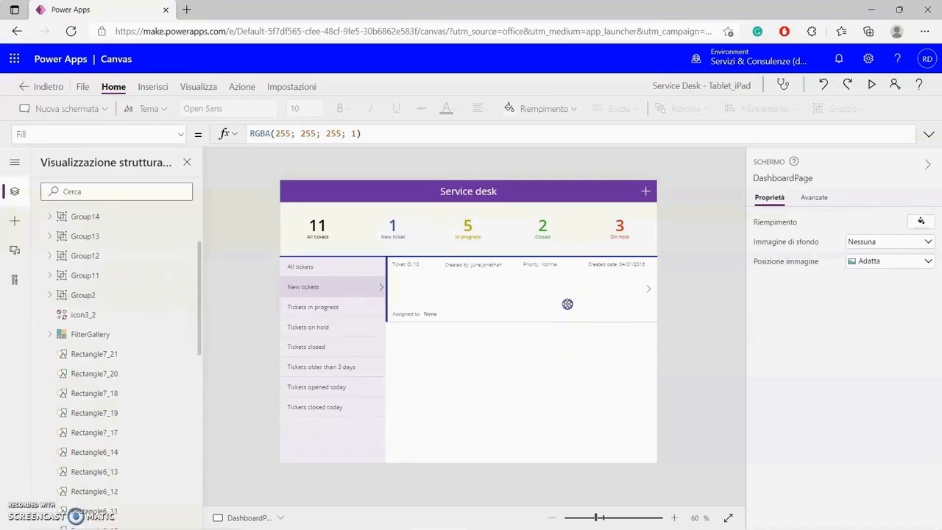
left_click(567, 303)
scroll(179, 335, "down", 5)
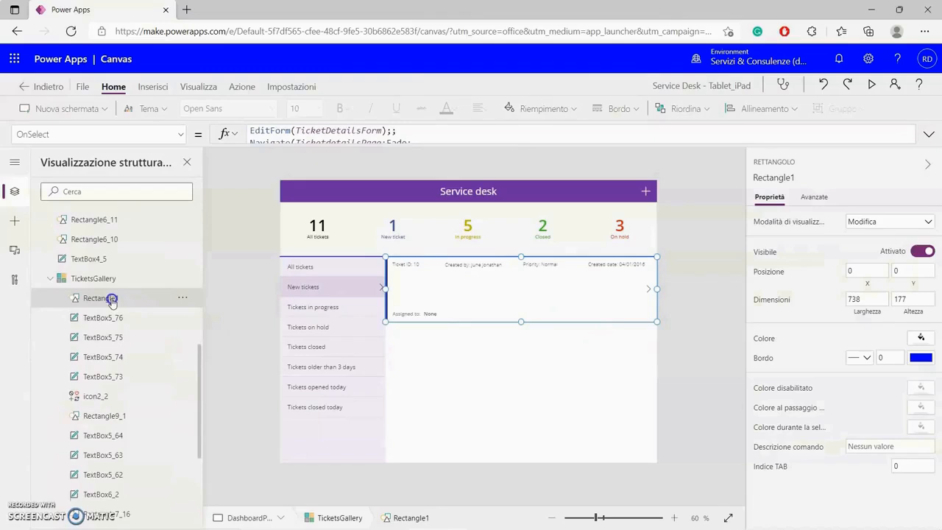
scroll(111, 301, "down", 1)
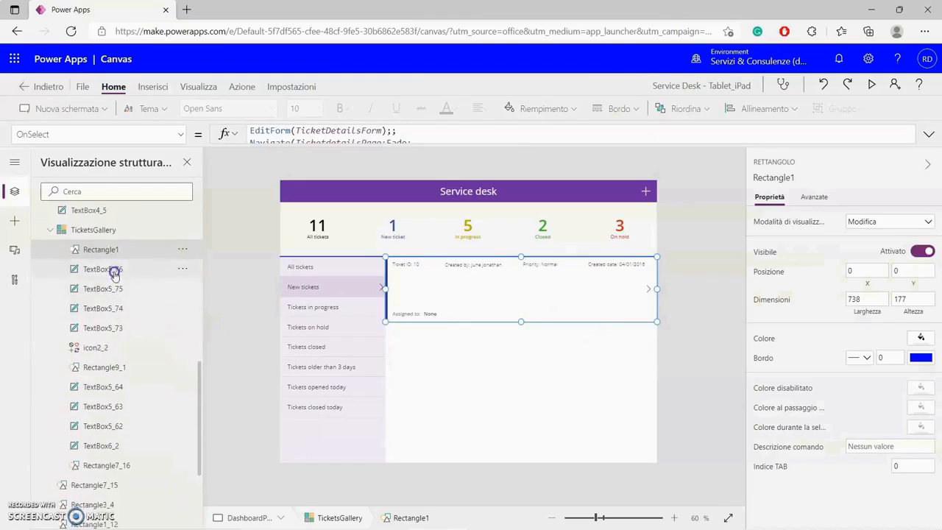
left_click(113, 269)
left_click(104, 288)
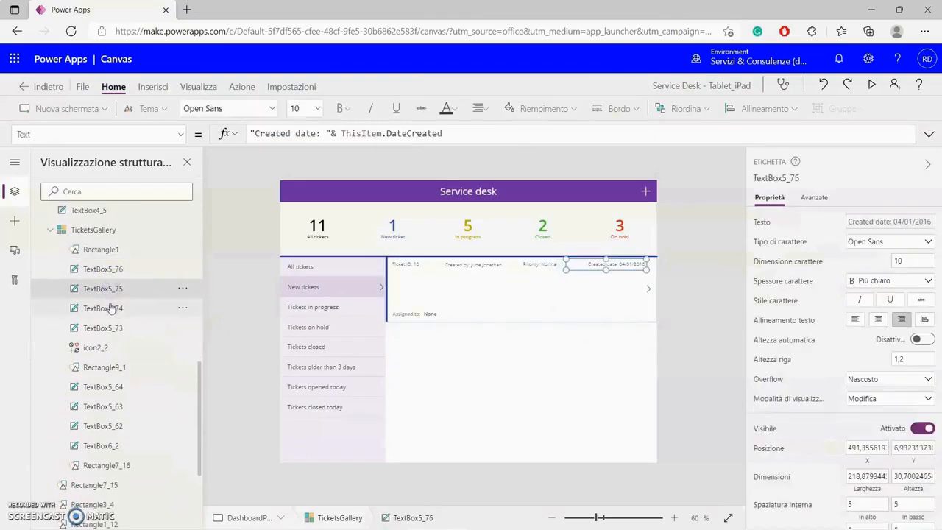
left_click(107, 308)
left_click(115, 386)
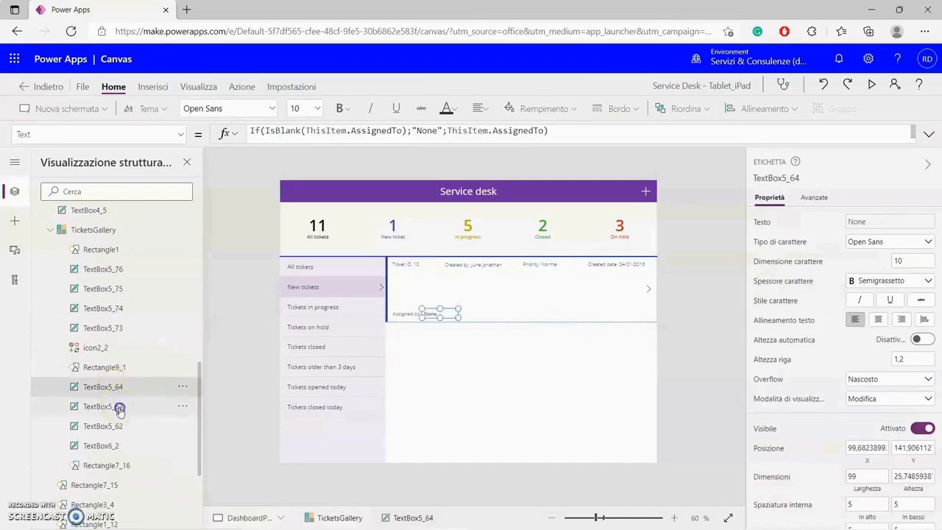
left_click(119, 407)
Correct the formula of the blank description label (TextBox5_62) in TicketsGallery to ThisItem.Description
left_click(119, 427)
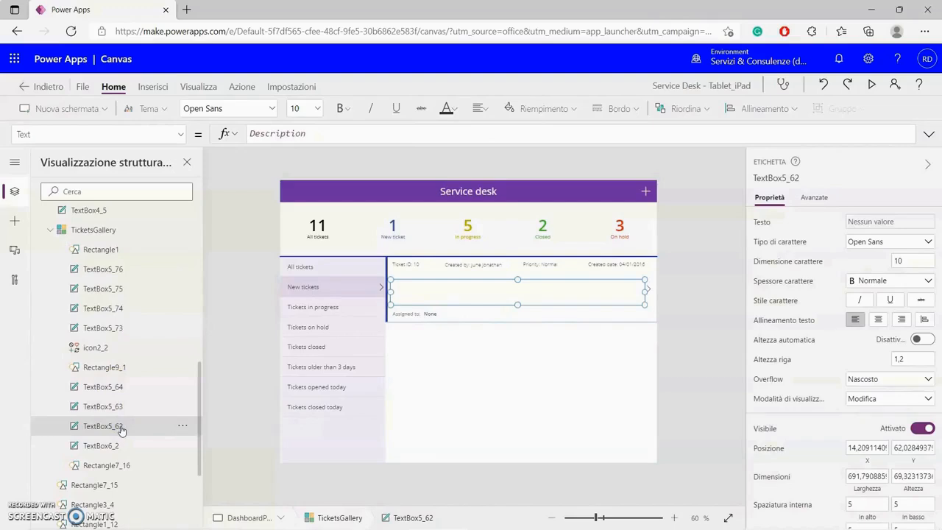
double_click(252, 133)
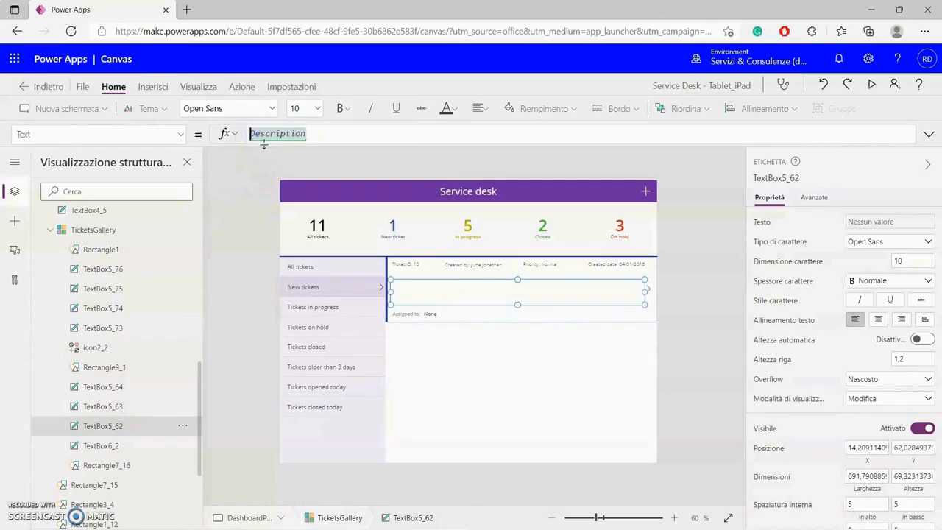
type("Thie")
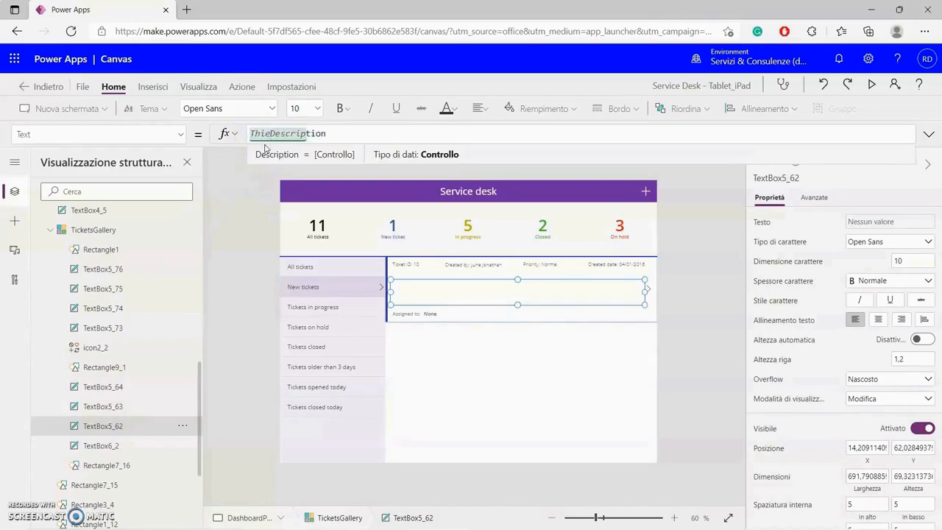
key("BackSpace")
type("s")
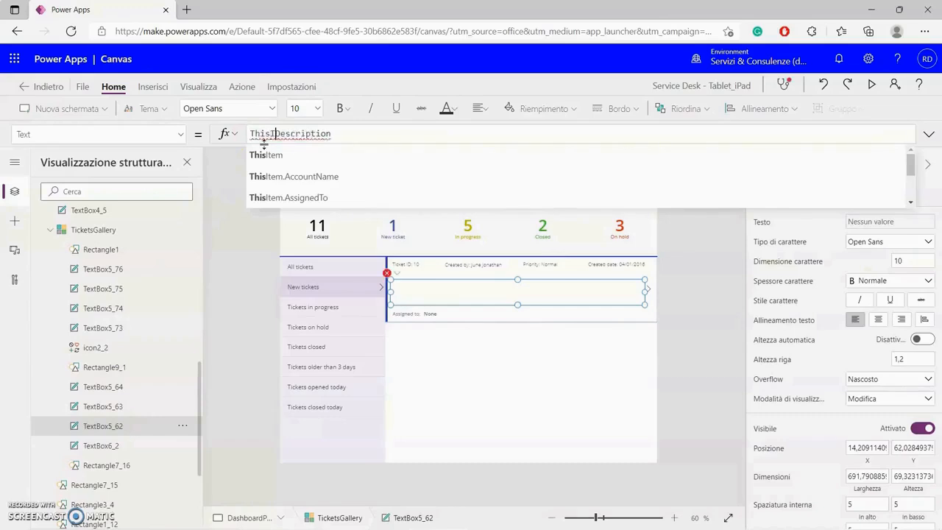
type("Item.")
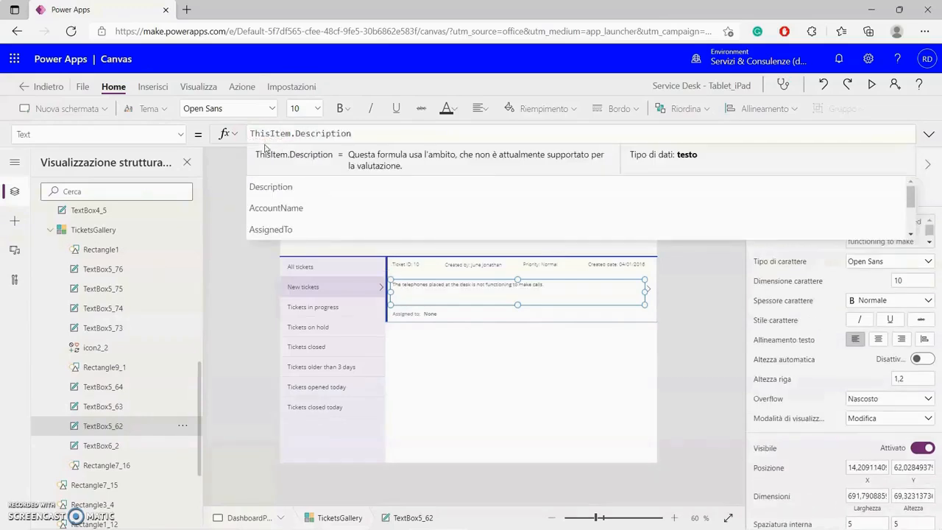
left_click(706, 376)
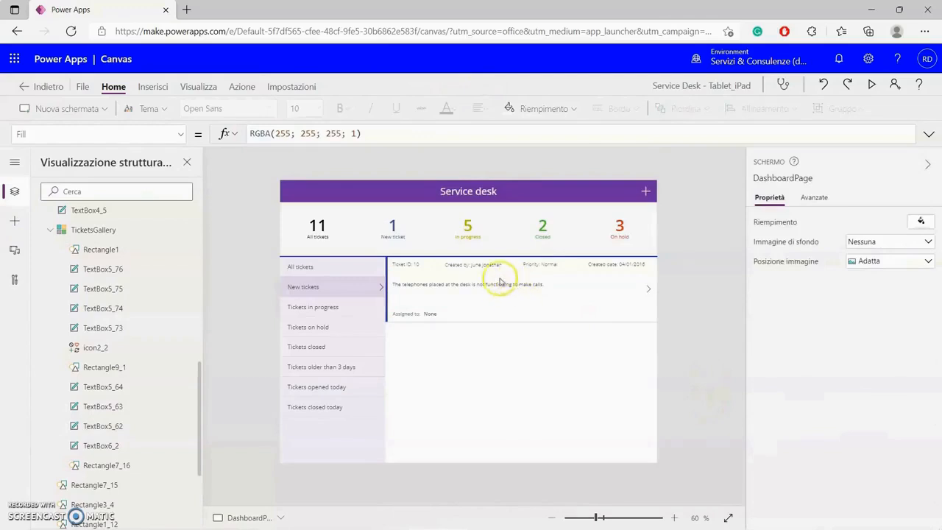
Correct the formula of the blank subject label (TextBox6_2) in TicketsGallery to ThisItem.Subject and collapse DashboardPage's control tree
left_click(111, 446)
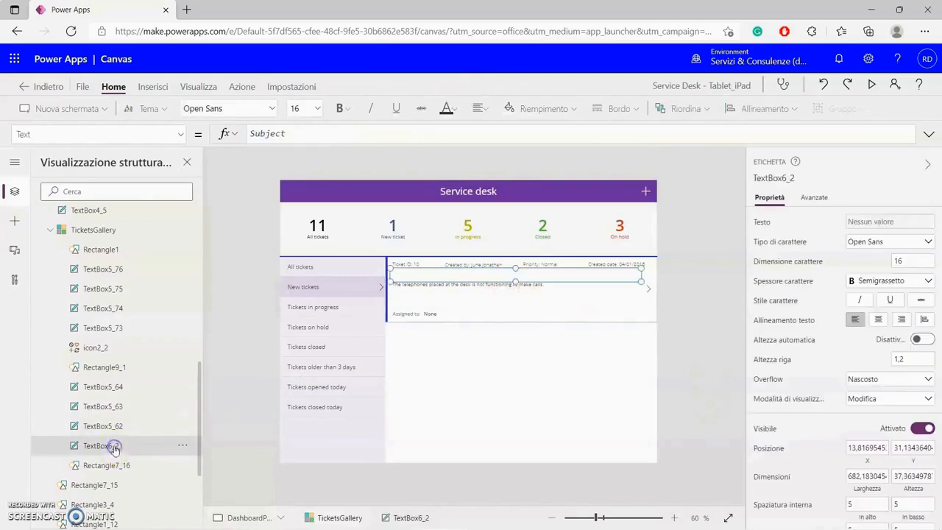
double_click(251, 134)
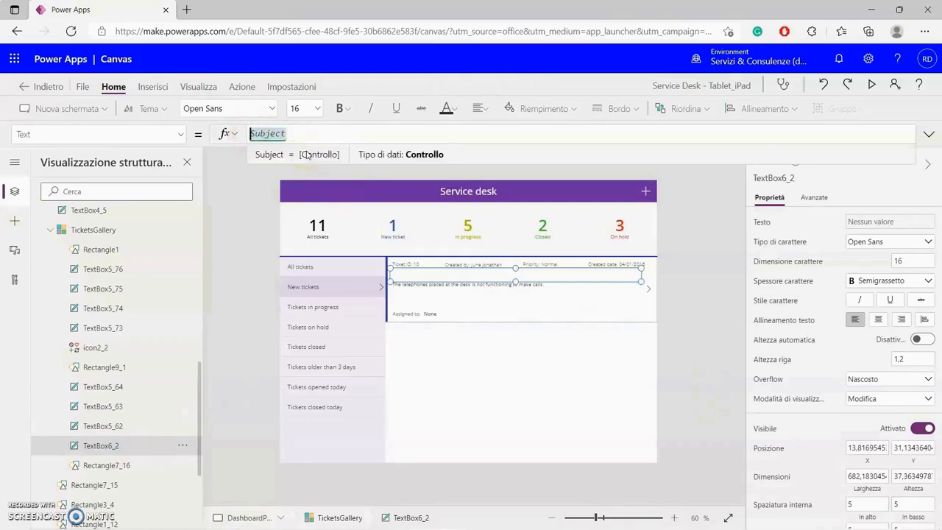
type("This")
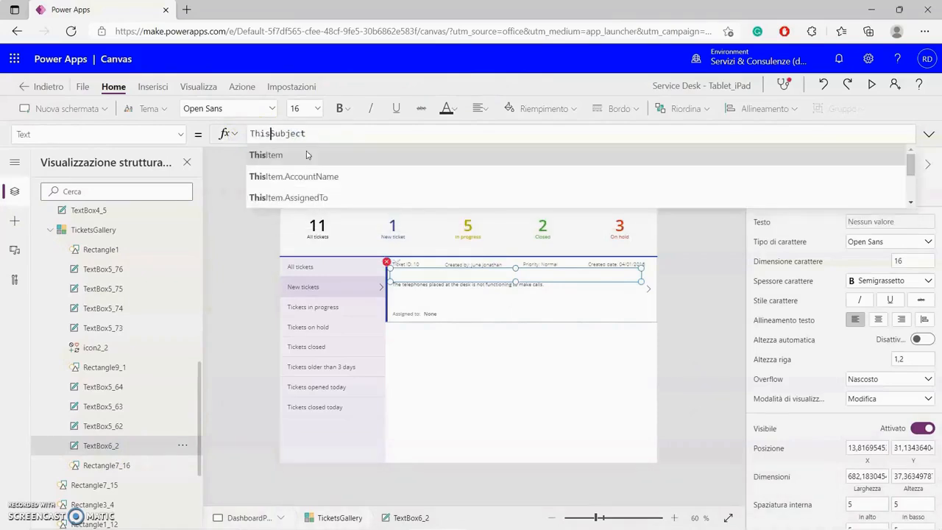
type("Item.")
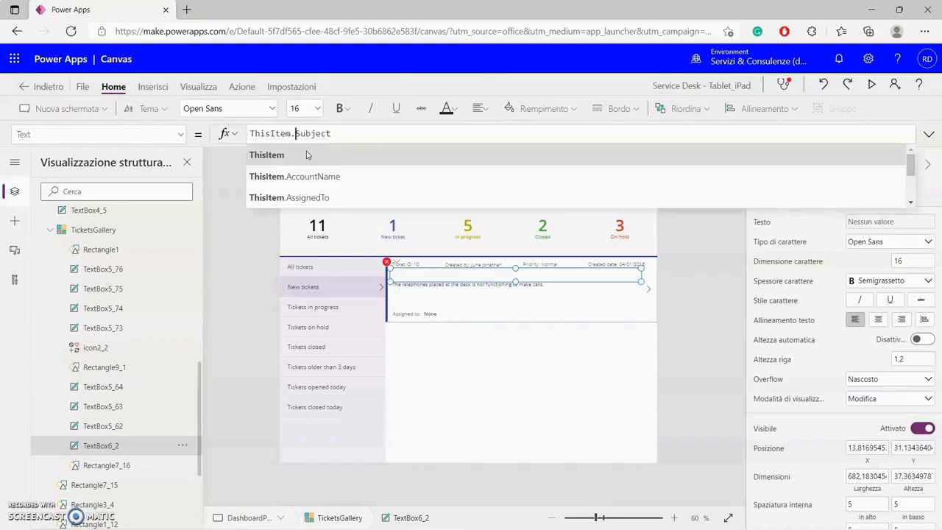
left_click(709, 306)
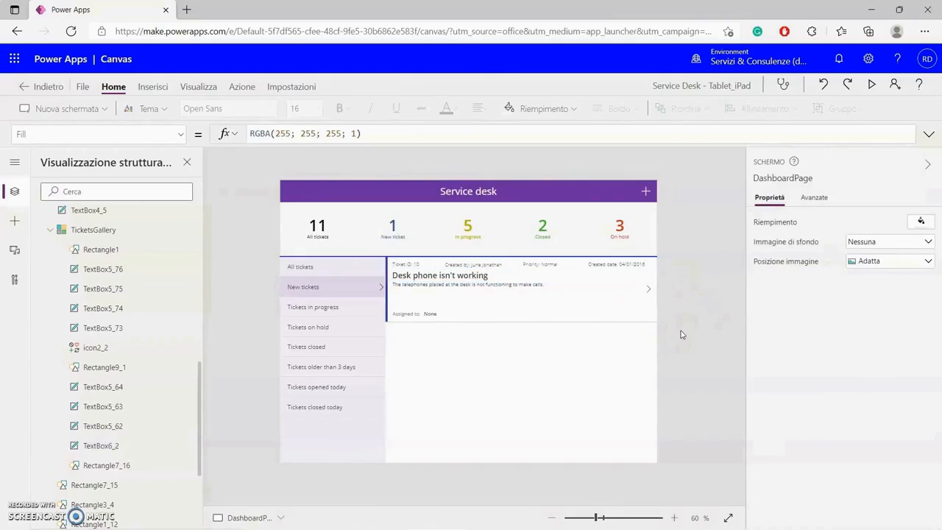
left_click(49, 230)
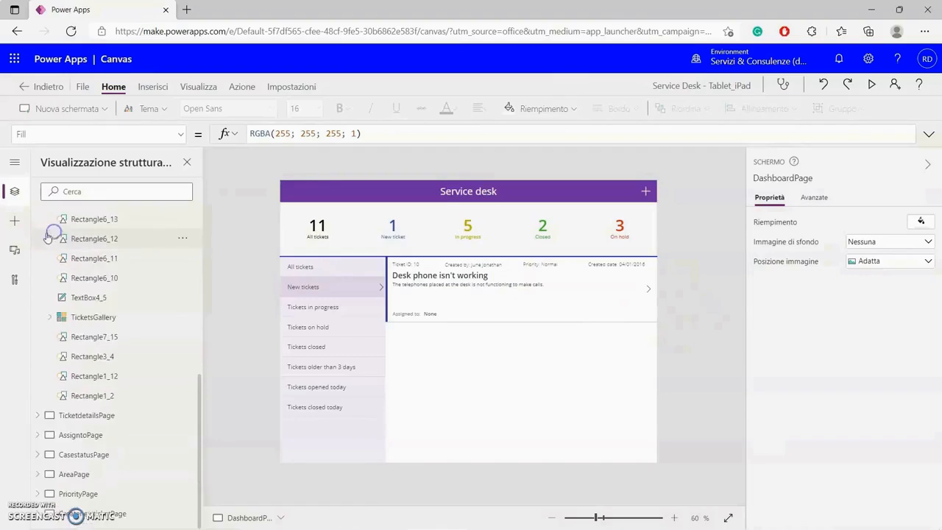
scroll(48, 235, "up", 10)
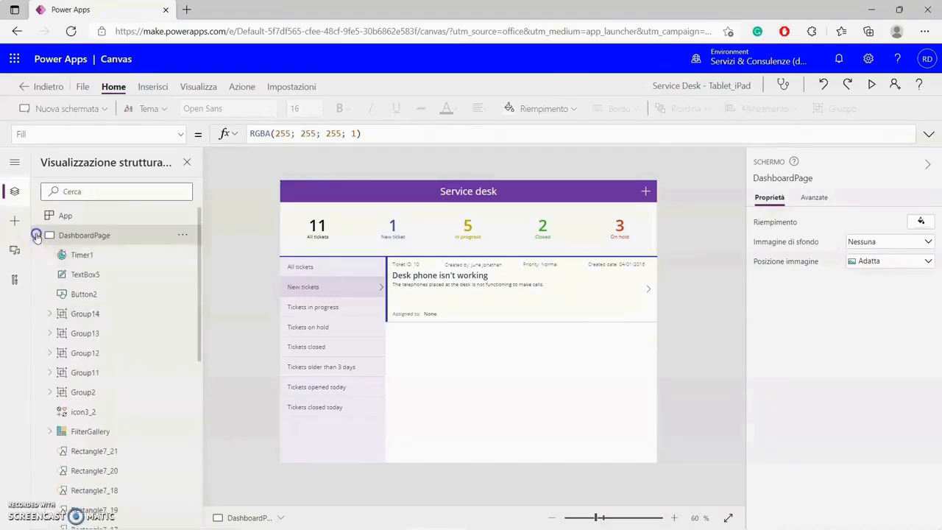
left_click(36, 235)
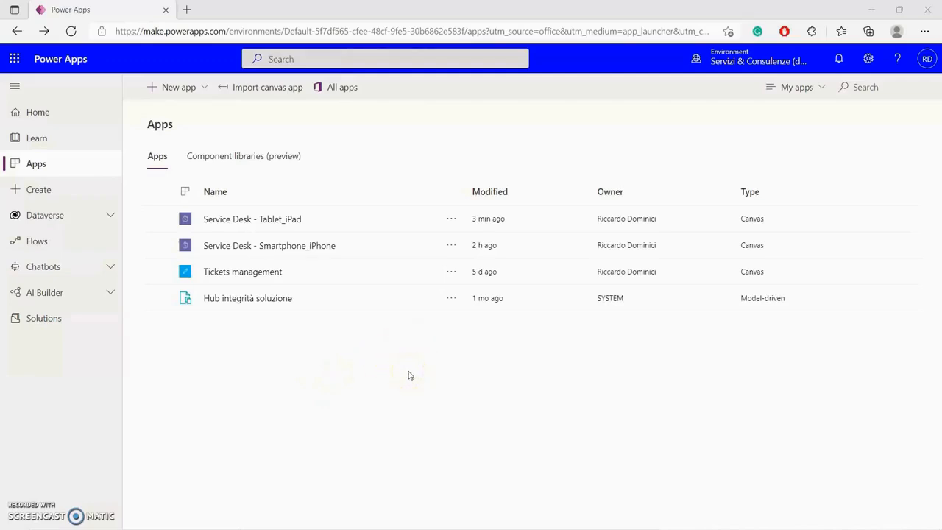
Open the Service Desk - Smartphone_iPhone app for editing from the apps list
left_click(451, 247)
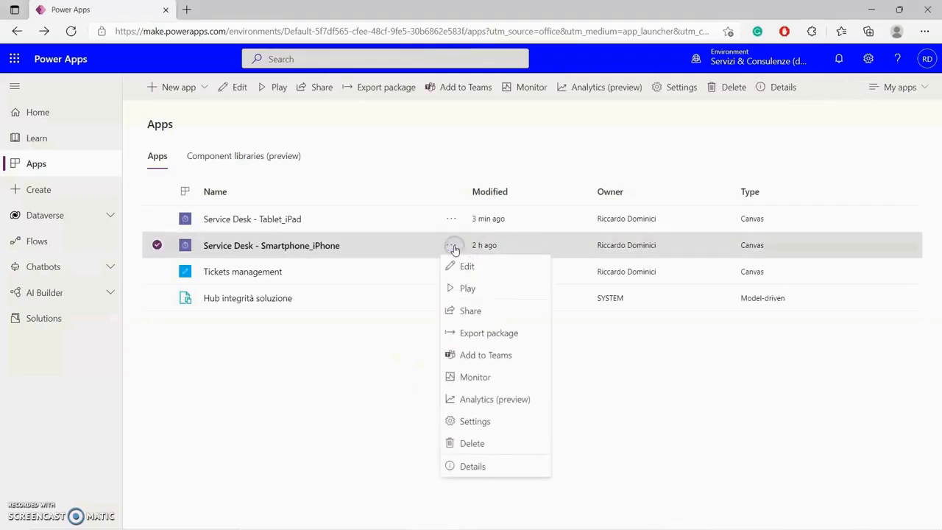
left_click(468, 267)
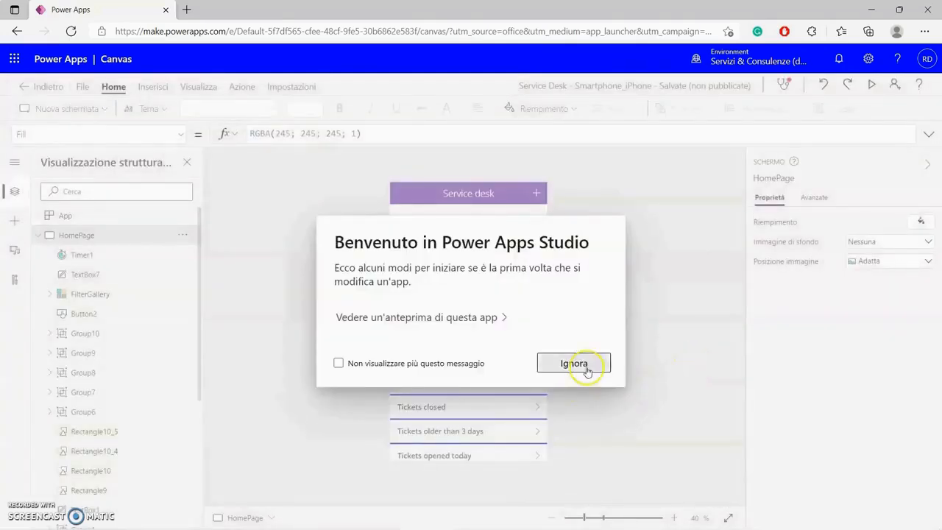
Dismiss the welcome message, collapse HomePage's control tree and open TicketsPage
left_click(589, 364)
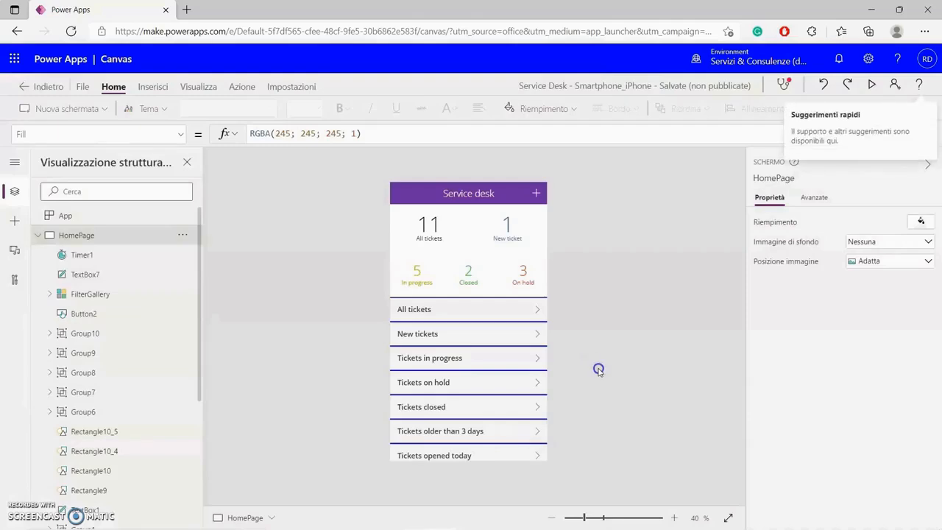
left_click(38, 235)
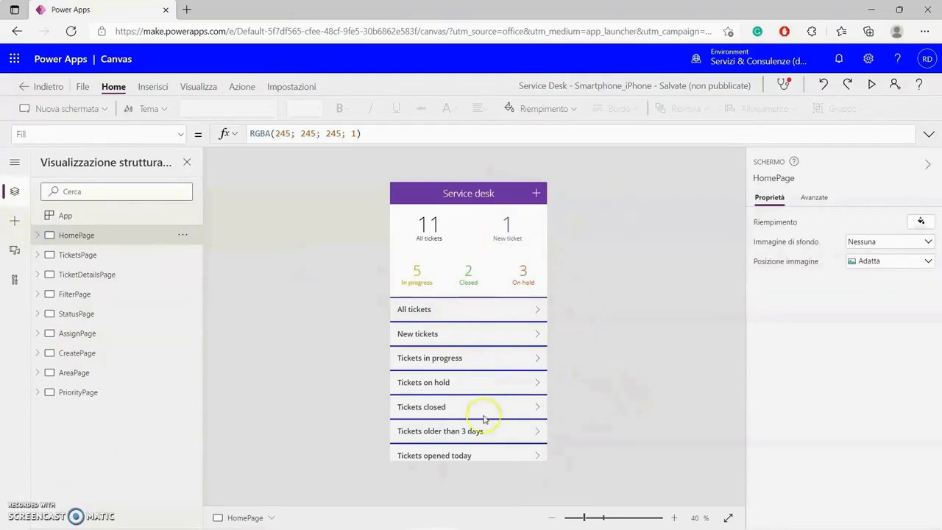
left_click(87, 255)
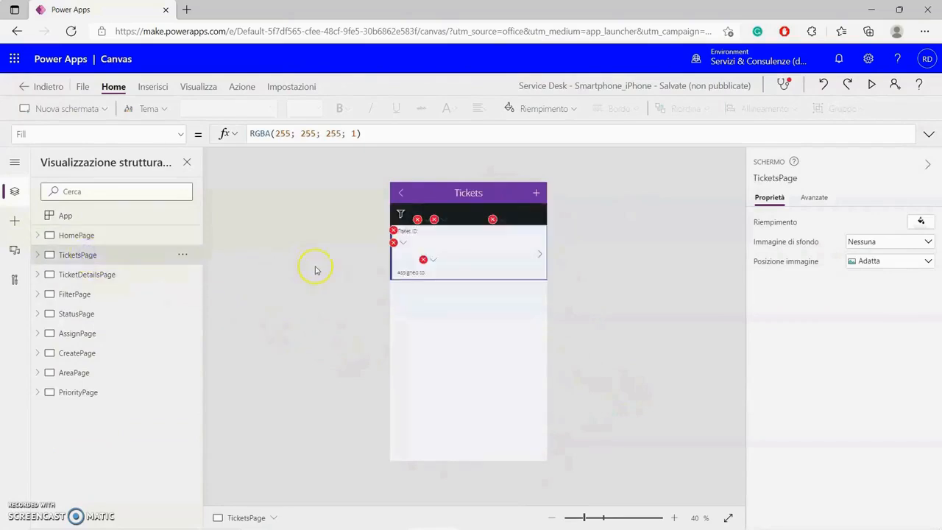
Check the formula of the ticket ID label (Heading1_3) in TicketsGallery
left_click(434, 219)
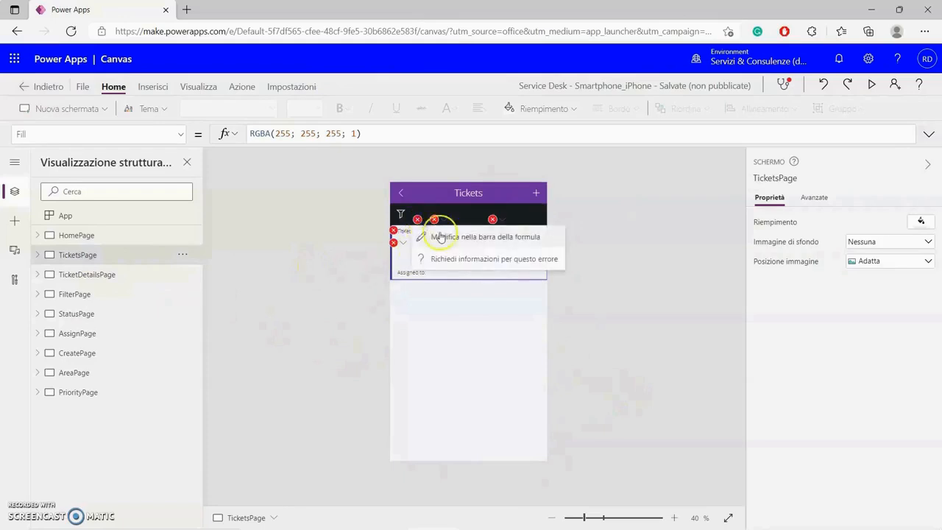
left_click(441, 236)
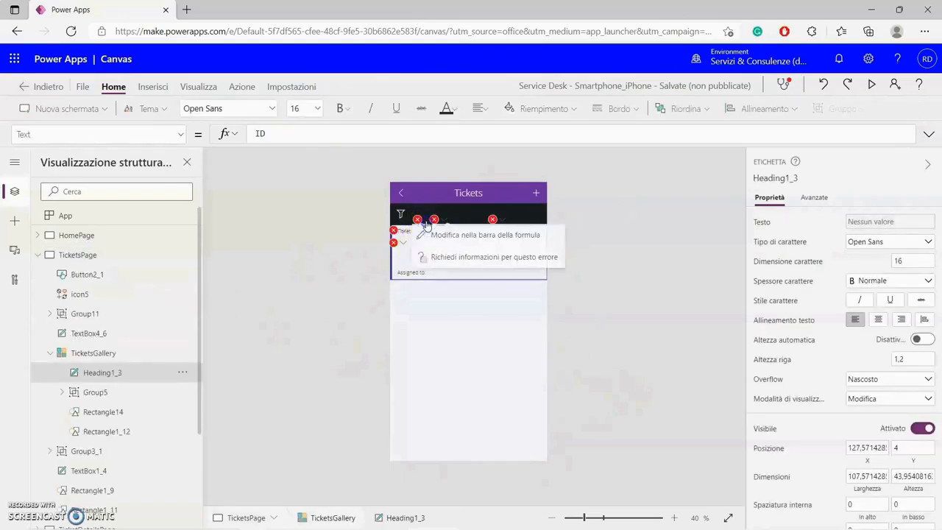
left_click(338, 257)
In the assignee label (TextBox5_2) of TicketsGallery, change the IsBlank argument in the formula to ThisItem.AssignedTo
left_click(430, 264)
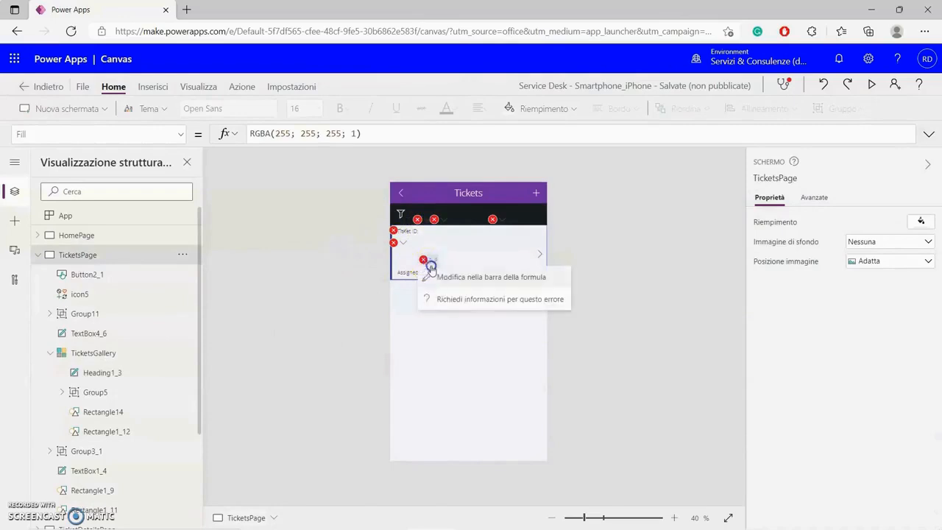
left_click(431, 265)
left_click(432, 262)
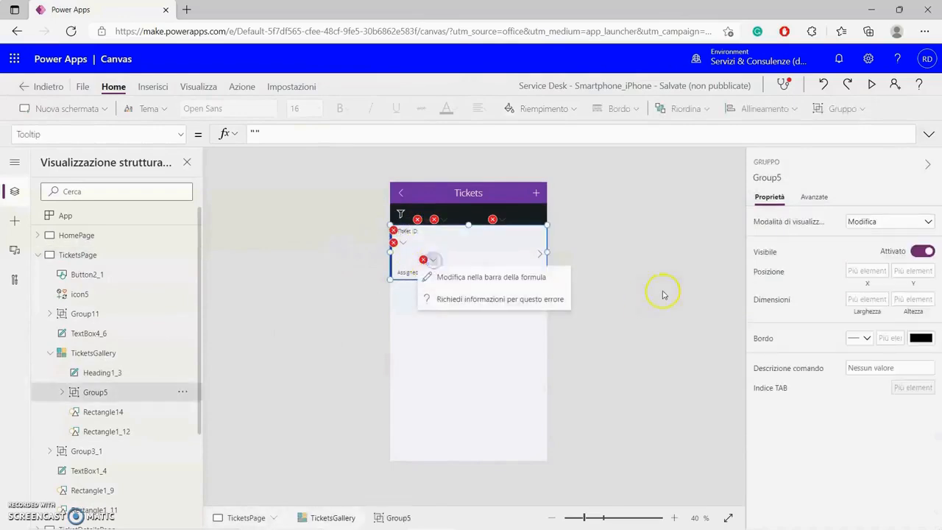
left_click(662, 294)
left_click(432, 260)
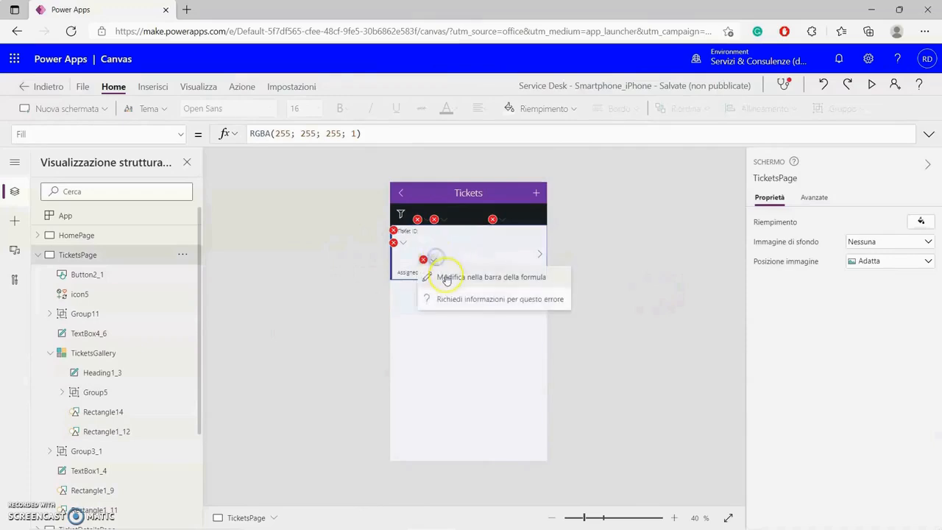
left_click(444, 277)
left_click(427, 259)
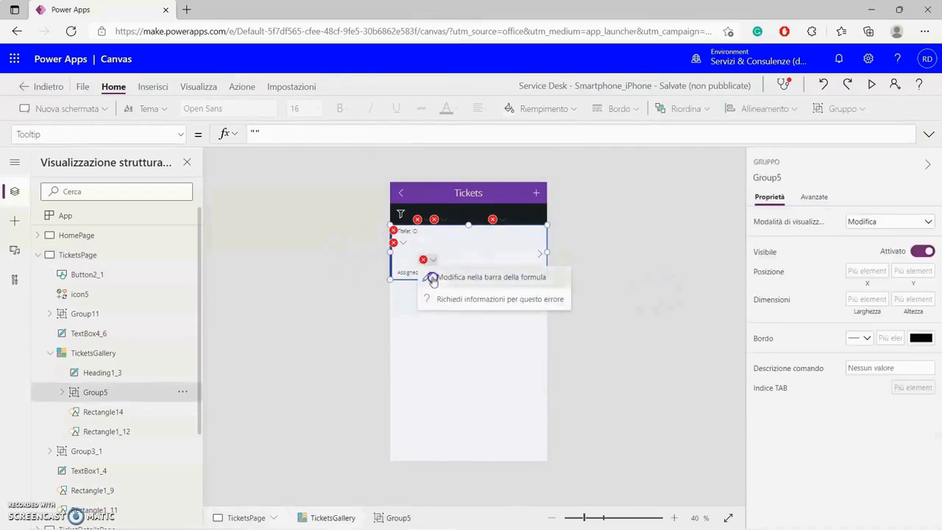
left_click(433, 277)
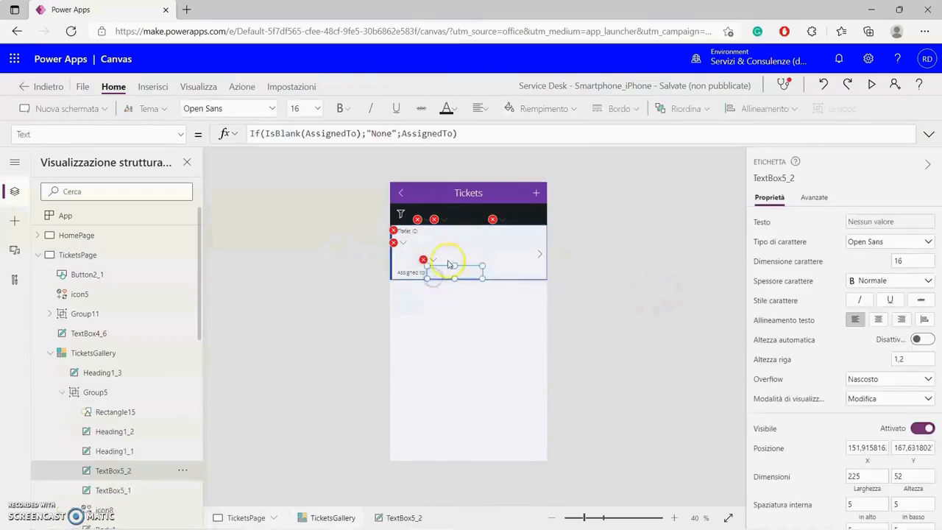
left_click(308, 136)
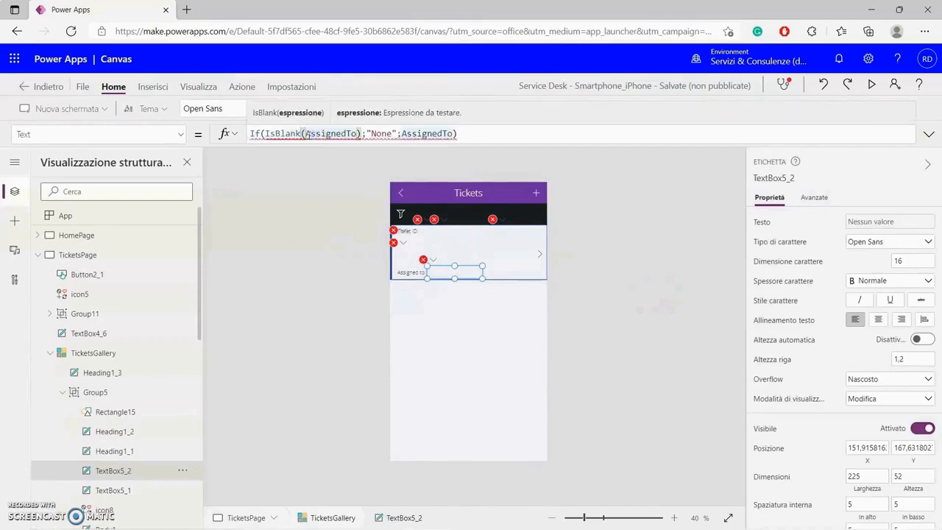
type("This")
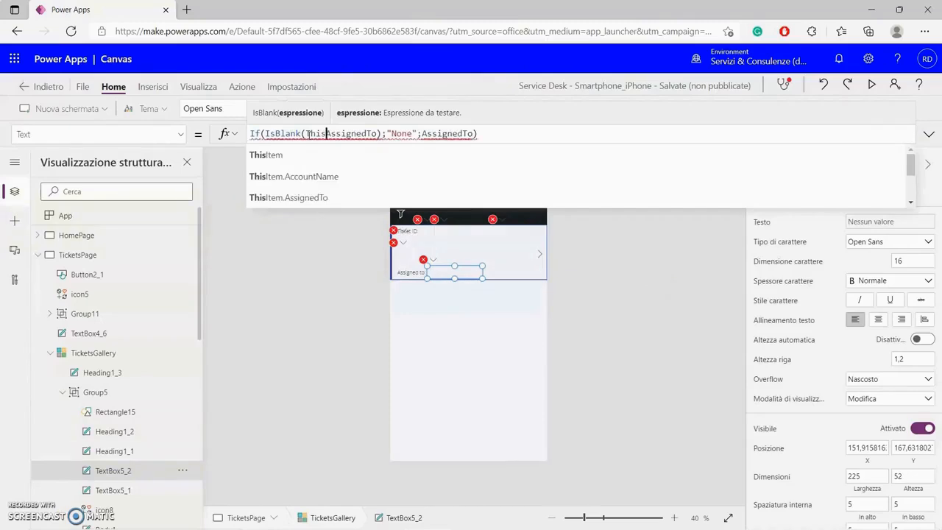
type("Item")
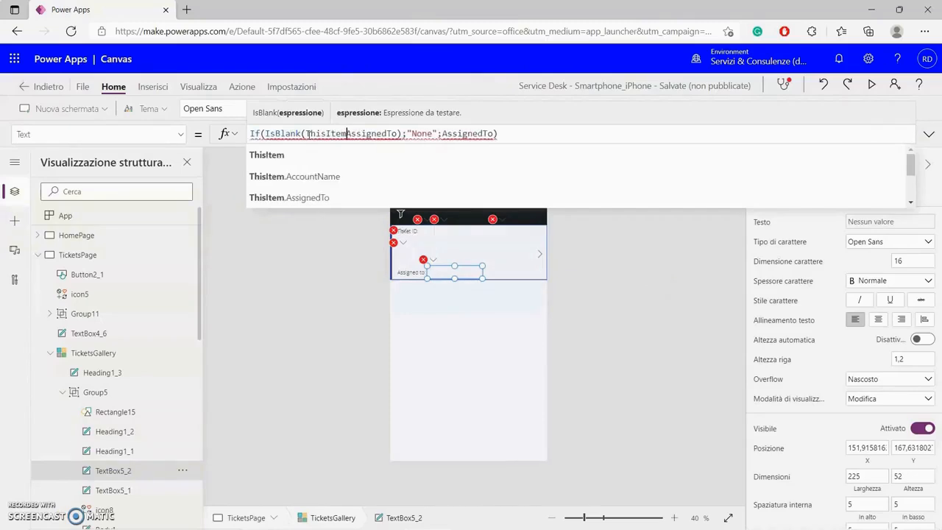
type(".")
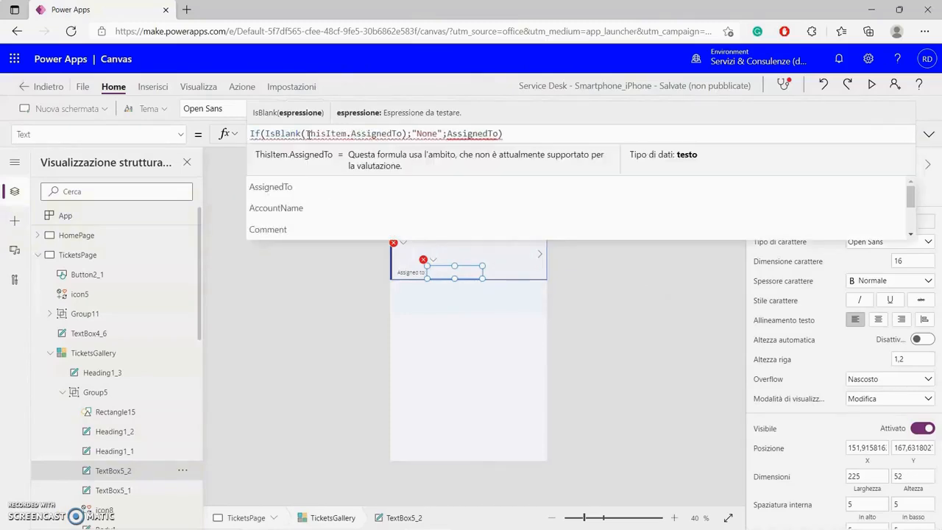
Reuse the ThisItem. prefix on the final AssignedTo reference in the same formula, making it If(IsBlank(ThisItem.AssignedTo);"None";ThisItem.AssignedTo)
key("shift+Left")
key("shift+Left")
key("shift+Left")
key("shift+Left")
key("shift+Left")
key("shift+Left")
key("shift+Left")
key("shift+Left")
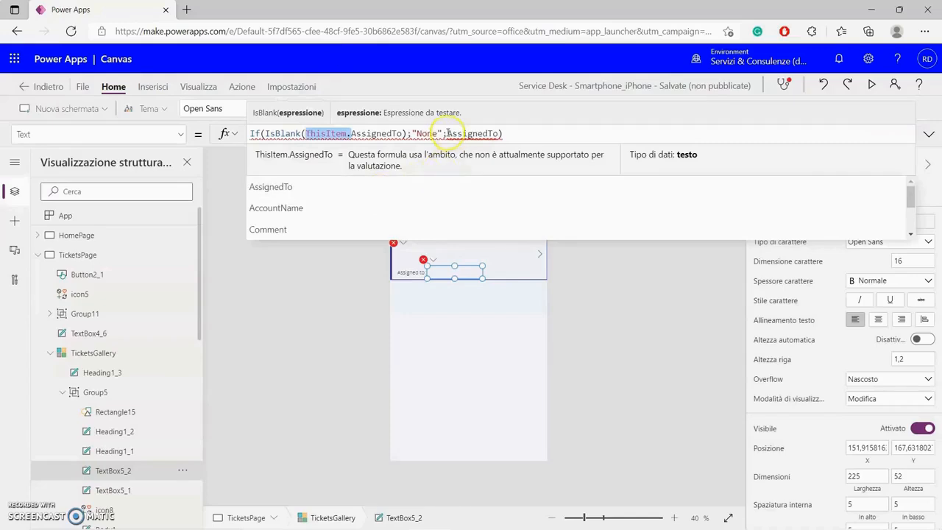
left_click(447, 133)
type("ThisItem.")
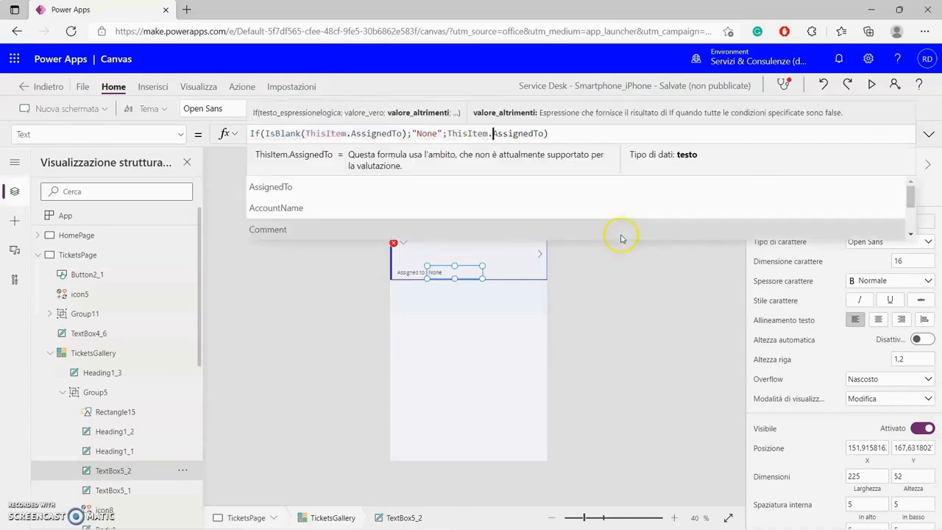
left_click(621, 239)
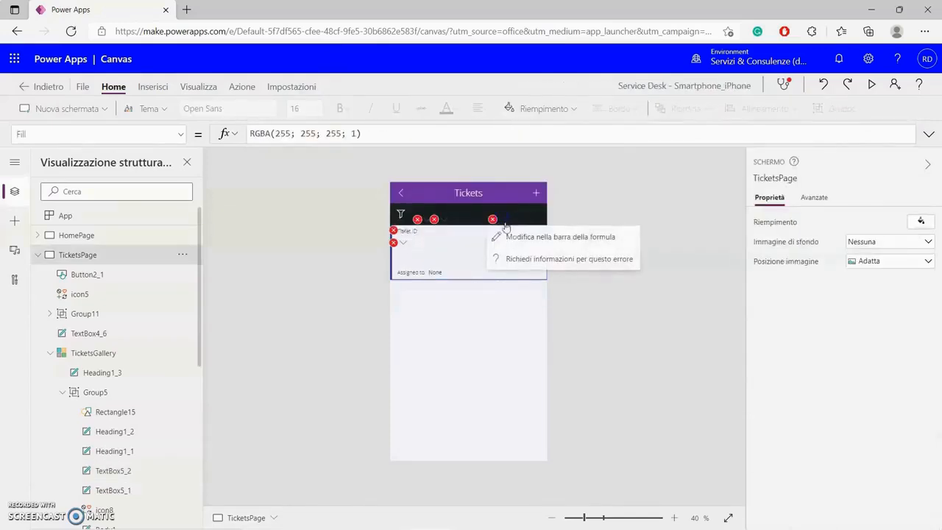
Correct the formula of the creation date label (Heading1_2) in TicketsGallery to ThisItem.DateCreated
left_click(508, 231)
mouse_move(493, 222)
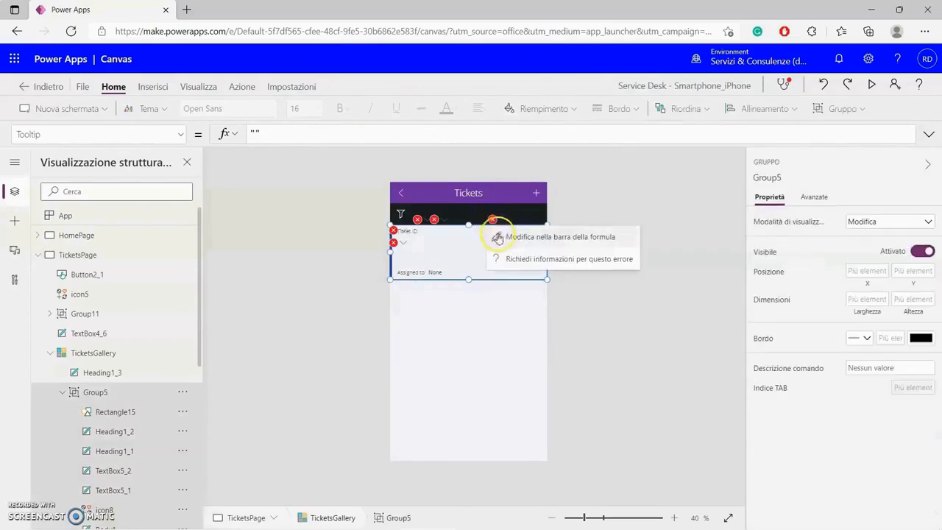
left_click(508, 237)
left_click(248, 133)
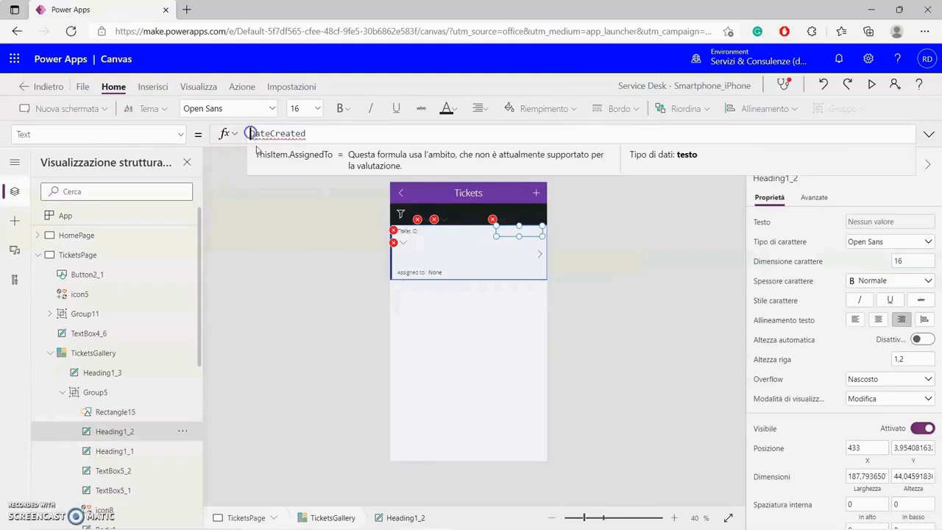
type("ThisItem.")
left_click(653, 288)
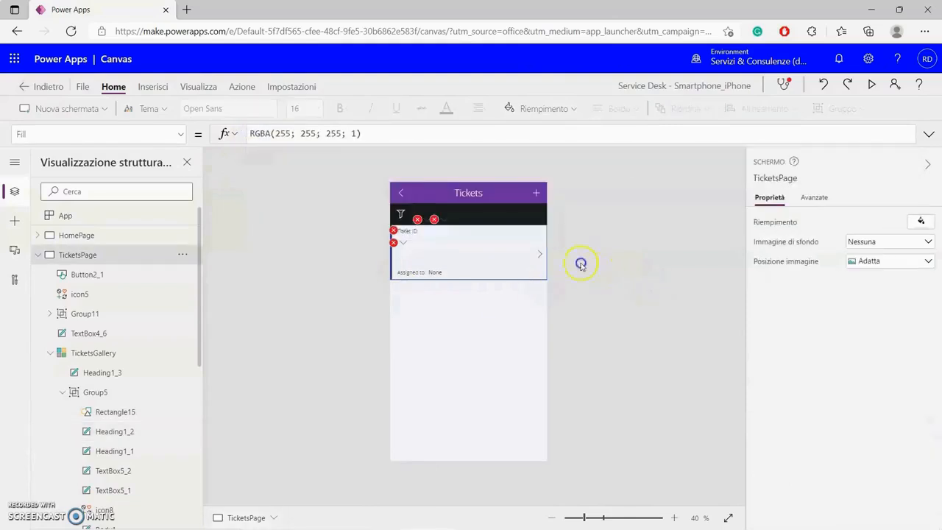
Correct the formula of the owner label (Heading1) in TicketsGallery to ThisItem.Owner
left_click(446, 233)
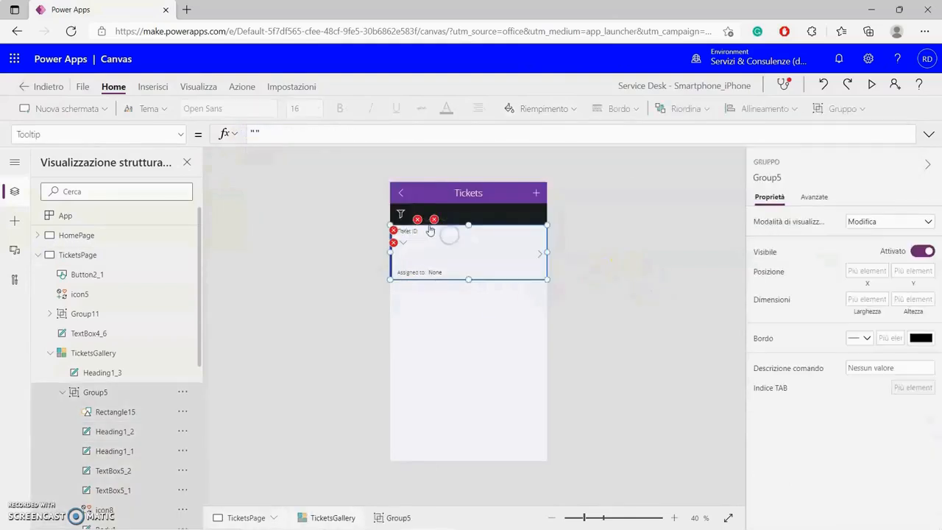
left_click(442, 230)
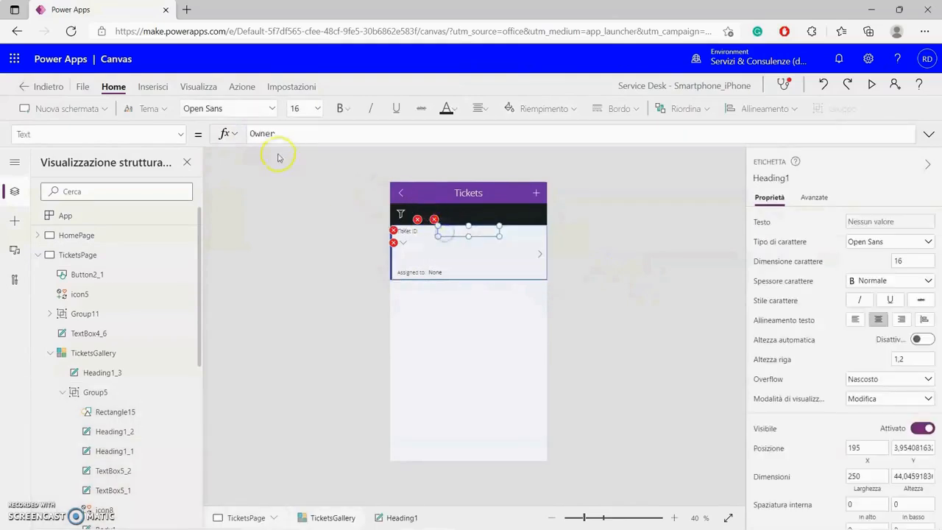
left_click(252, 134)
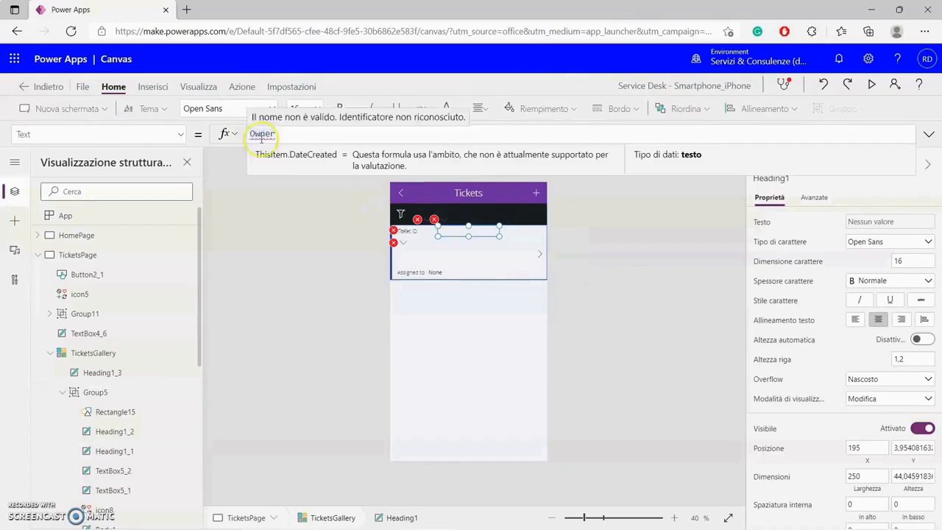
type("ThisItem.")
left_click(635, 274)
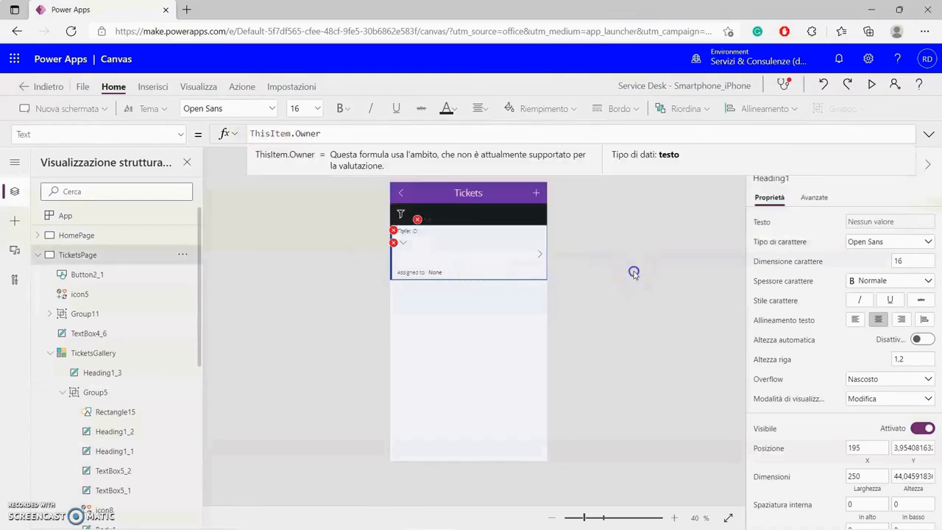
Correct the formula of the ticket ID label (Heading1_3) in TicketsGallery to ThisItem.ID
mouse_move(419, 219)
left_click(434, 237)
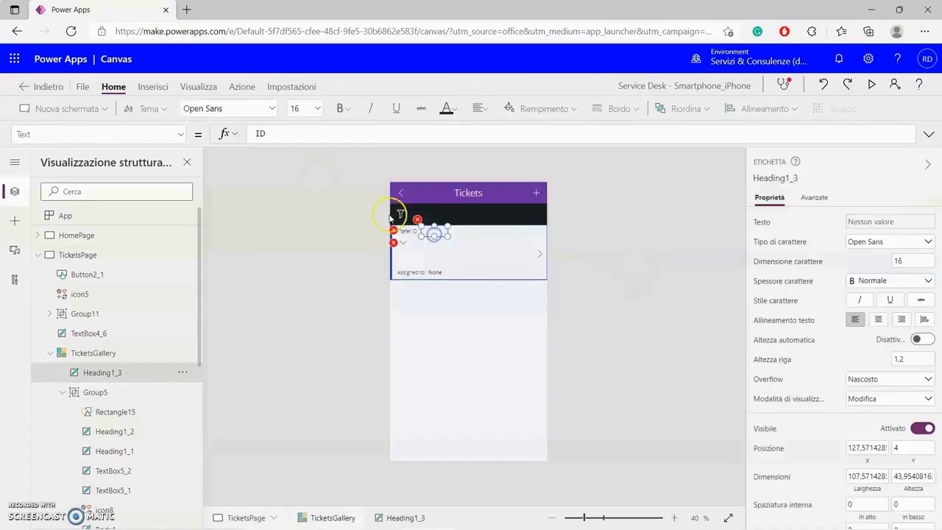
left_click(257, 133)
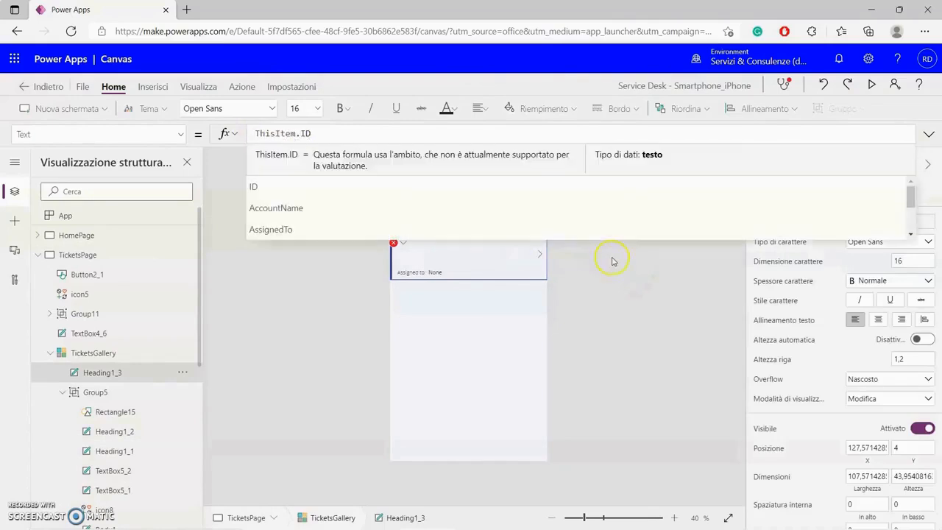
left_click(627, 290)
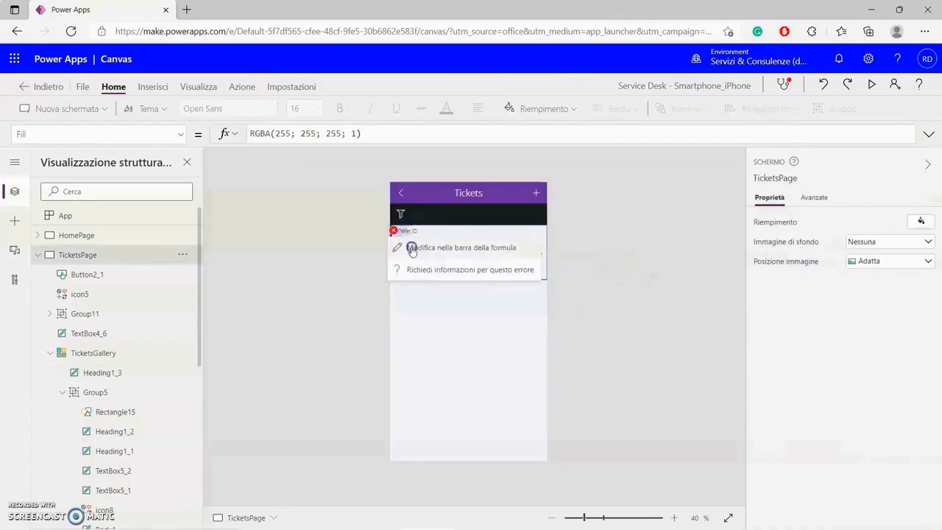
Correct the formula of the description label (Body1) in TicketsGallery to ThisItem.Description
left_click(404, 234)
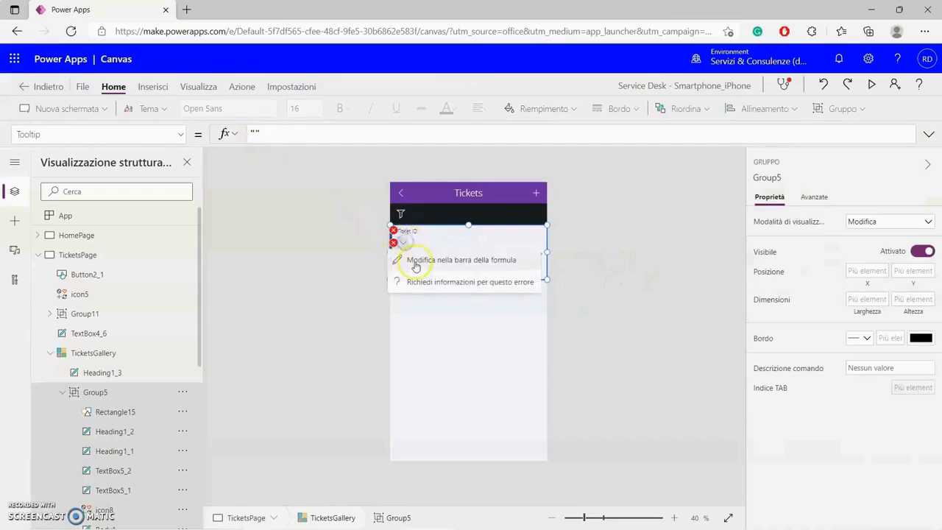
left_click(404, 251)
left_click(249, 134)
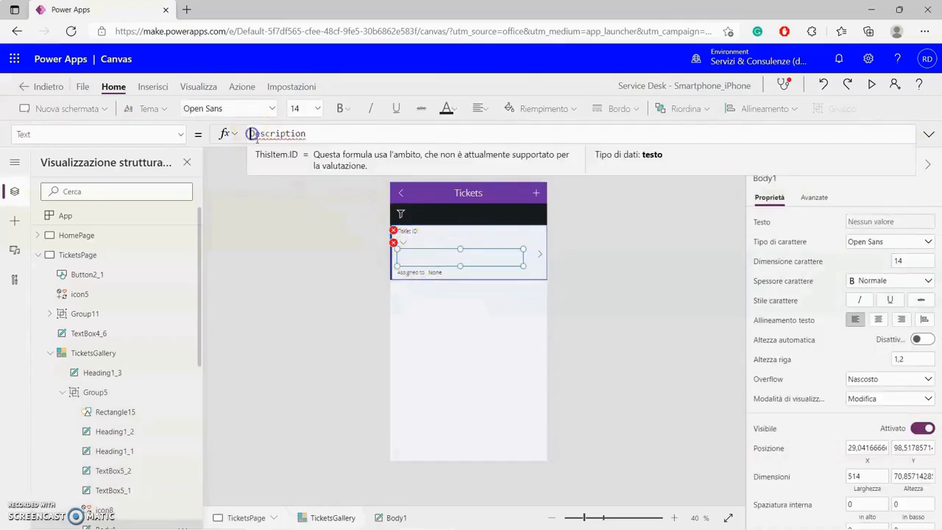
type("ThisItem.")
left_click(621, 306)
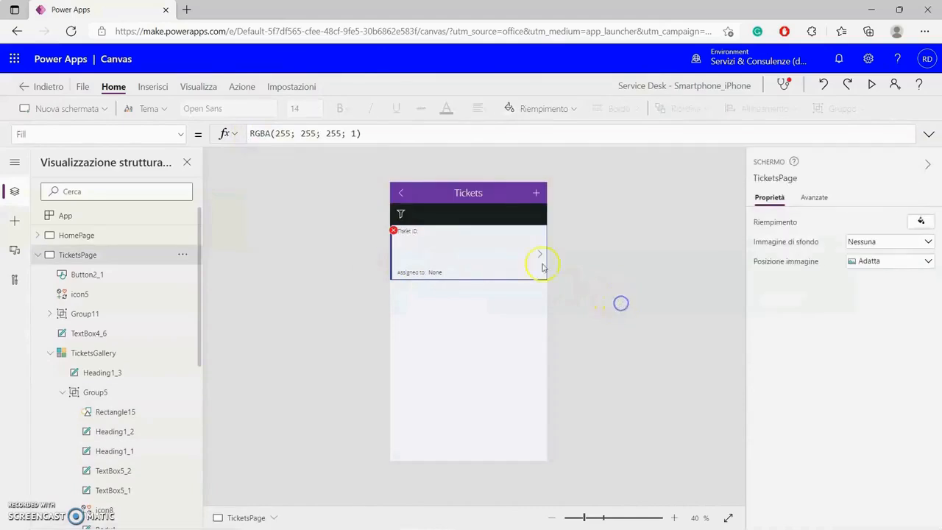
Correct the formula of the subject label (Subtitle1) in TicketsGallery to ThisItem.Subject and collapse TicketsPage's control tree
left_click(394, 230)
left_click(403, 245)
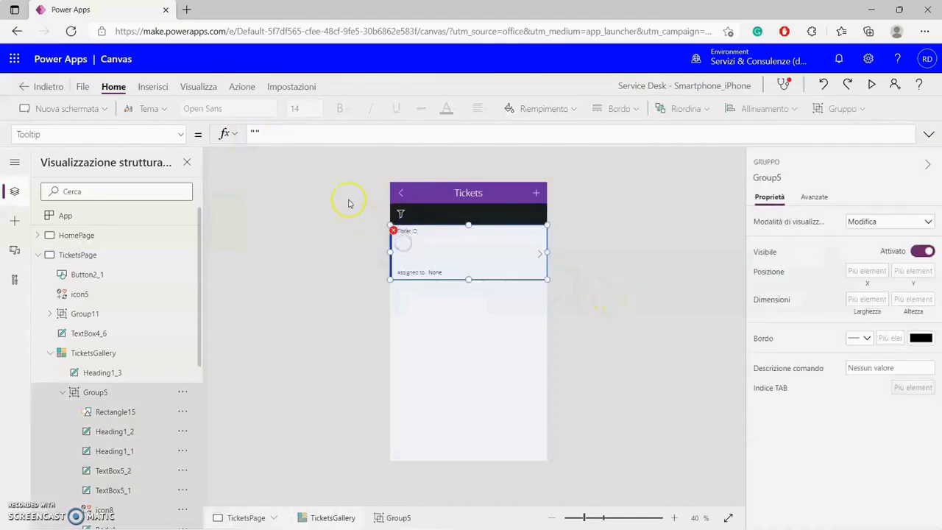
left_click(401, 244)
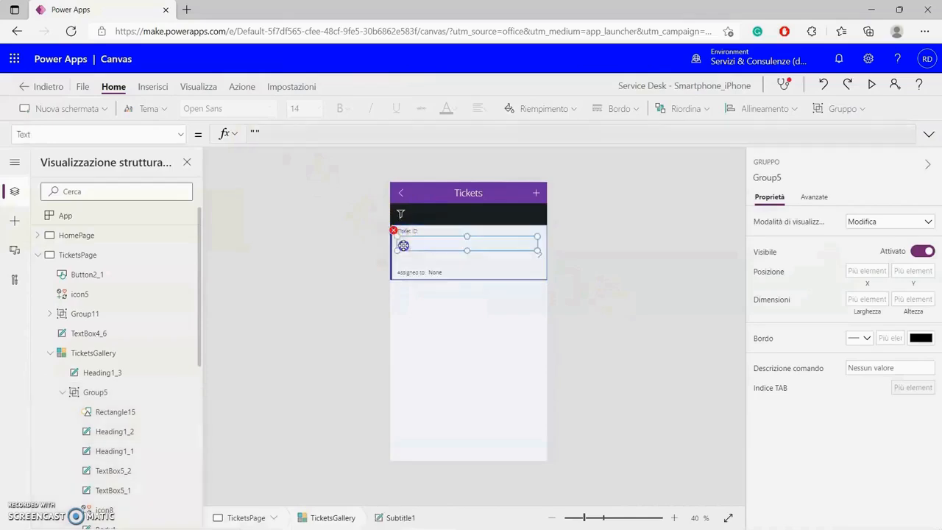
left_click(249, 132)
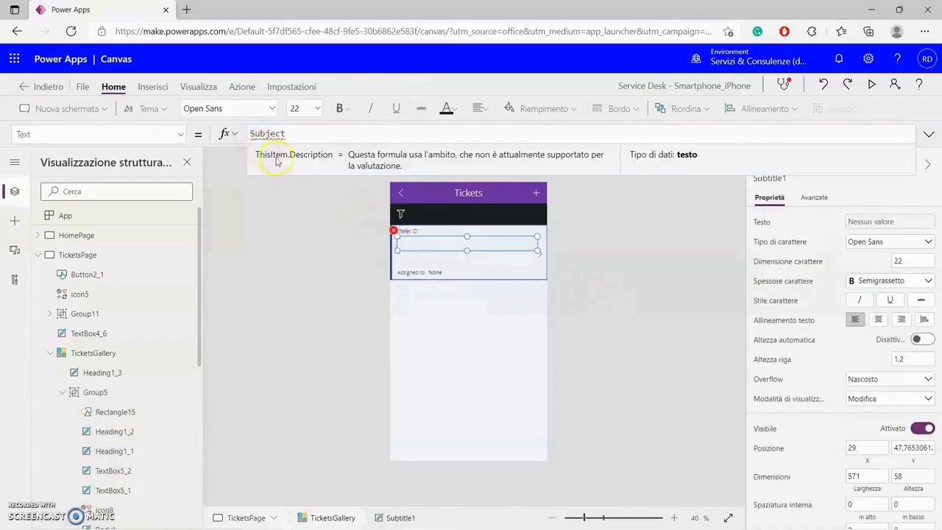
left_click(621, 282)
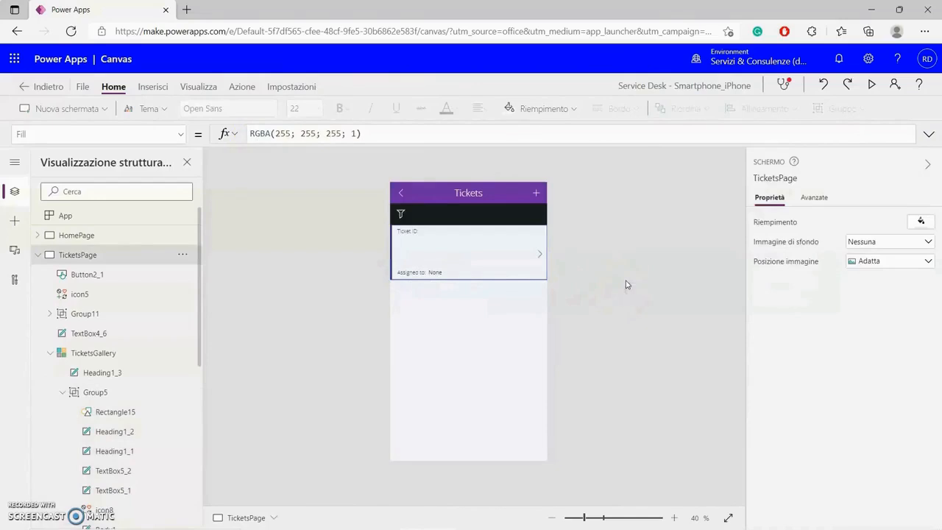
left_click(36, 255)
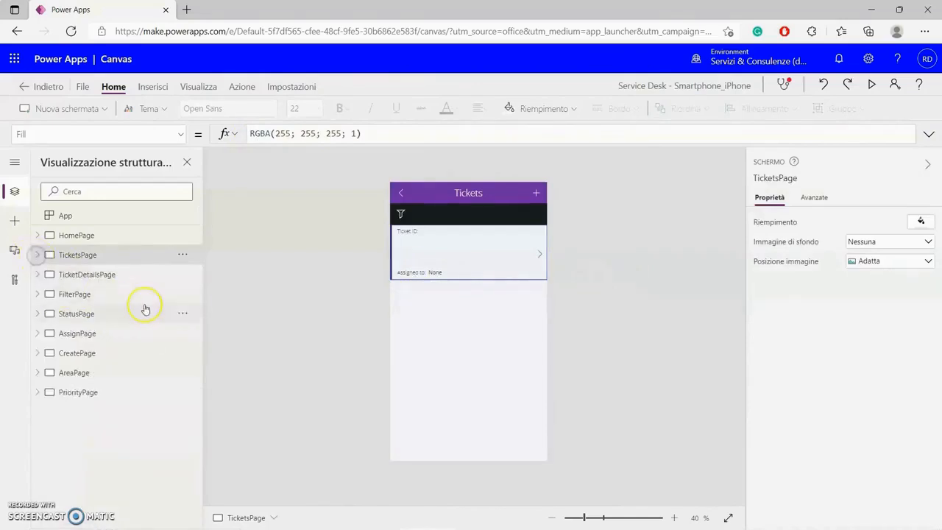
Correct the label formula (TextBox3_2) in FilterByGallery on FilterPage to ThisItem.Filter_x0020_By and collapse the page's control tree
left_click(117, 281)
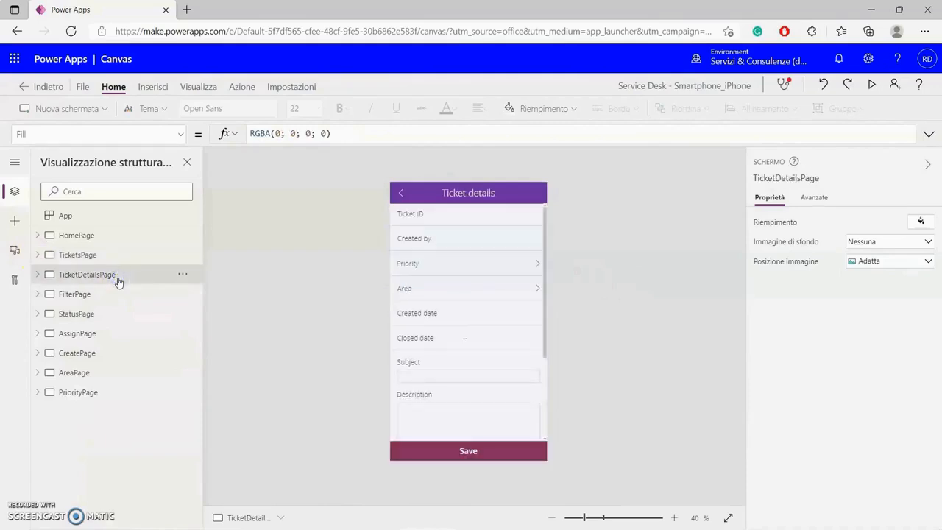
left_click(78, 295)
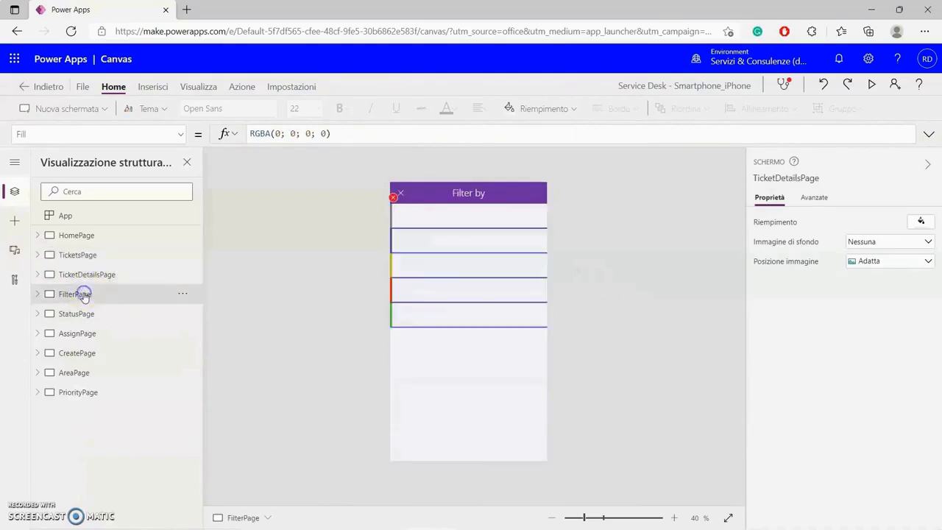
left_click(391, 364)
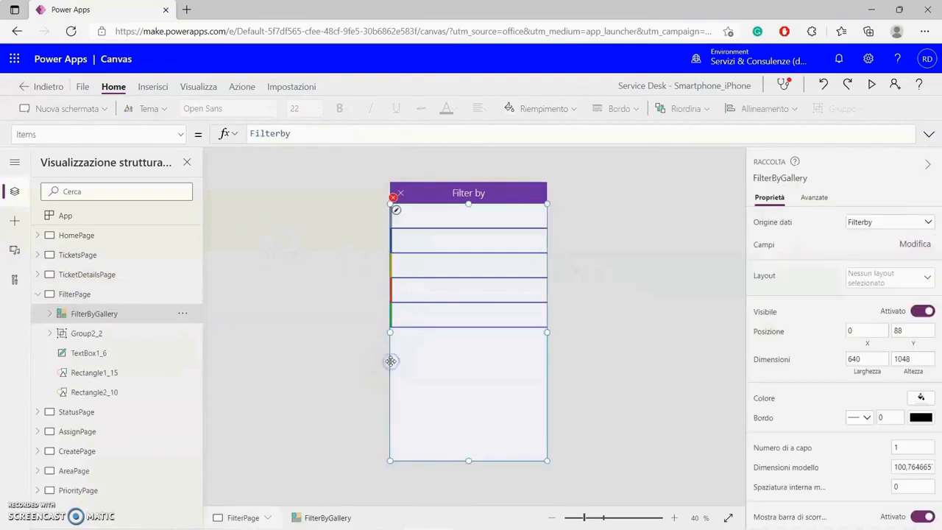
left_click(402, 213)
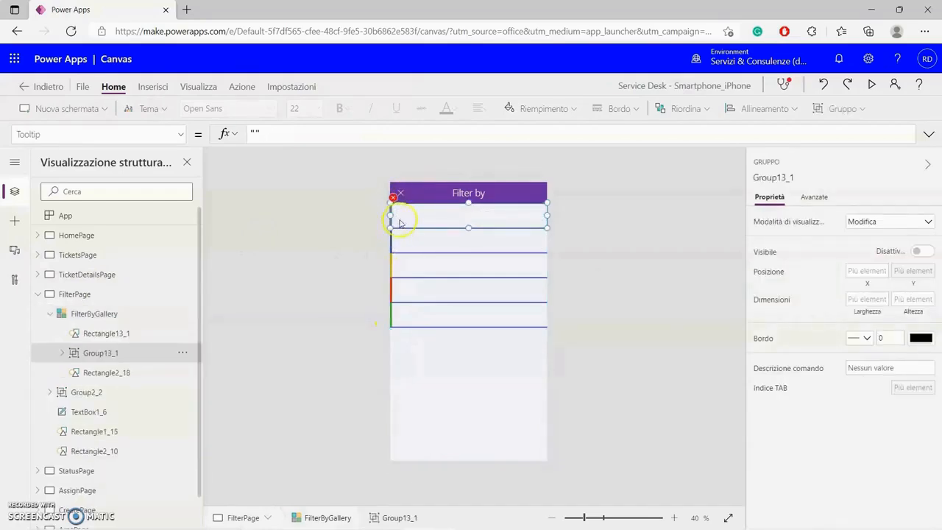
left_click(399, 220)
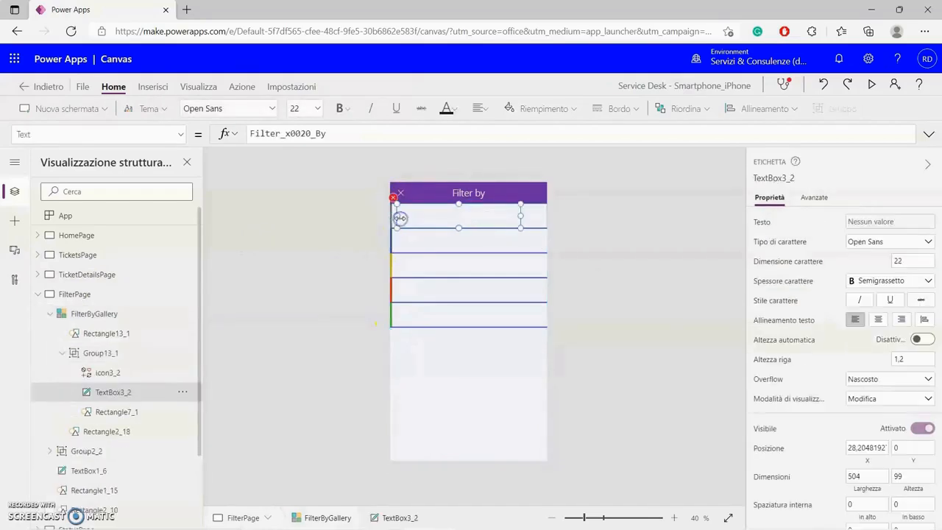
left_click(250, 134)
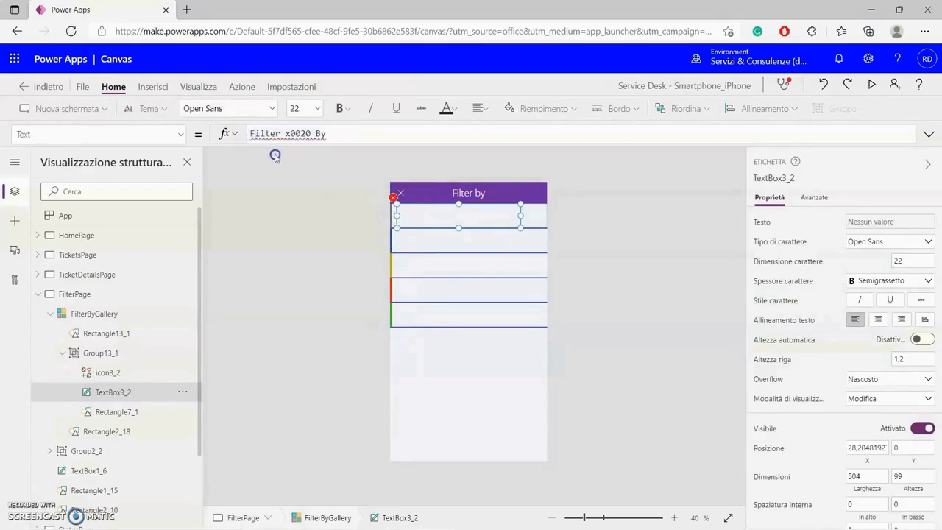
type("ThisItem.")
left_click(631, 284)
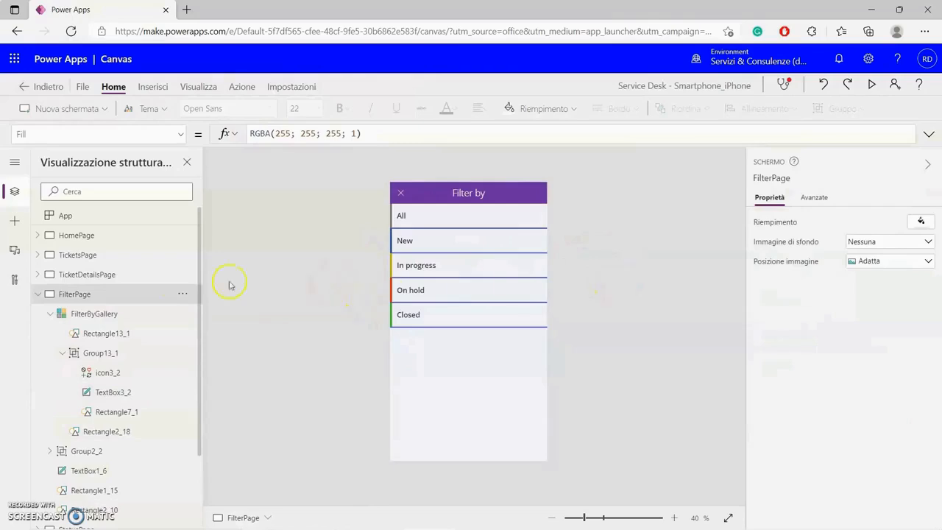
left_click(38, 293)
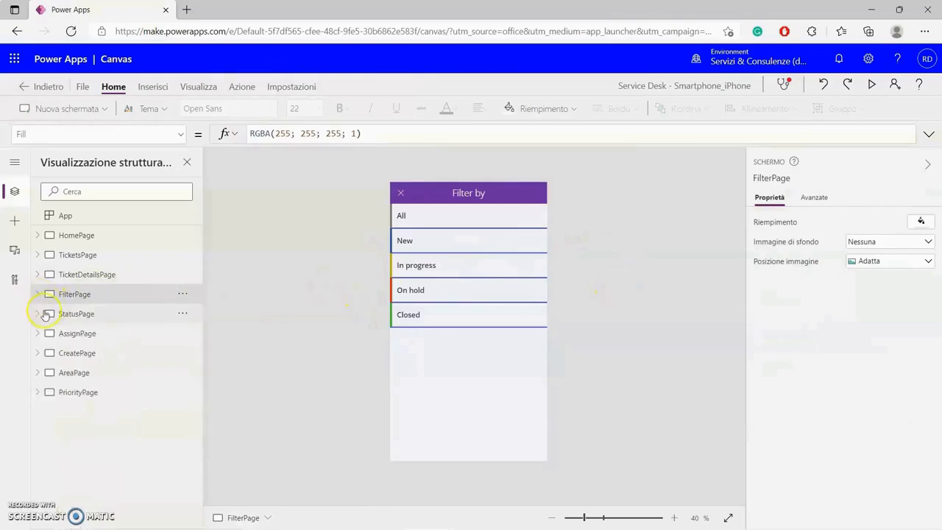
Correct the label formula (TextBox3) in CaseStatusGallery on StatusPage to ThisItem.StatusCase and collapse the page's control tree
left_click(49, 312)
left_click(394, 196)
left_click(402, 213)
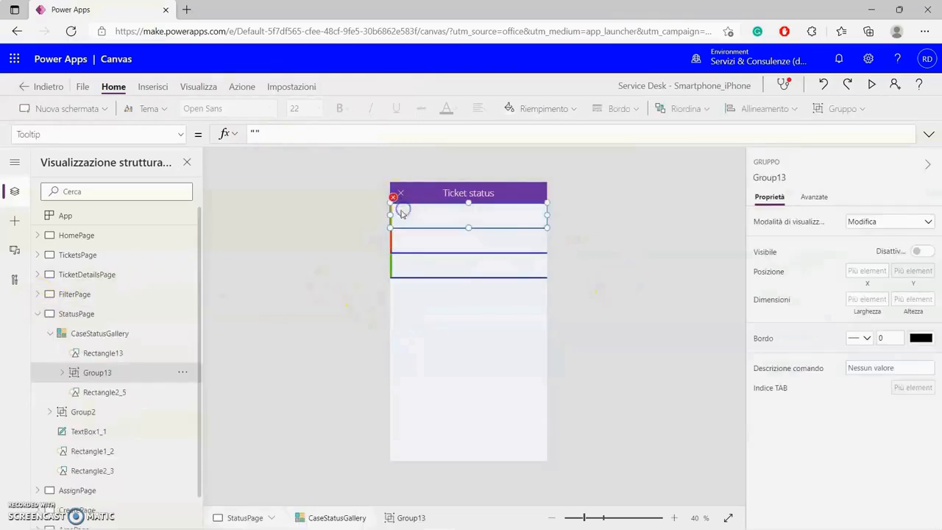
left_click(409, 216)
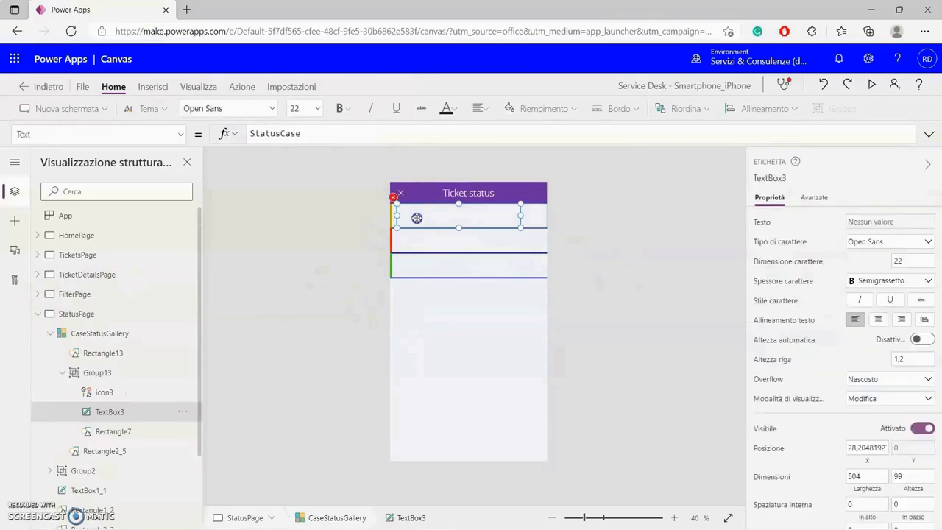
left_click(250, 134)
type("ThisItem.")
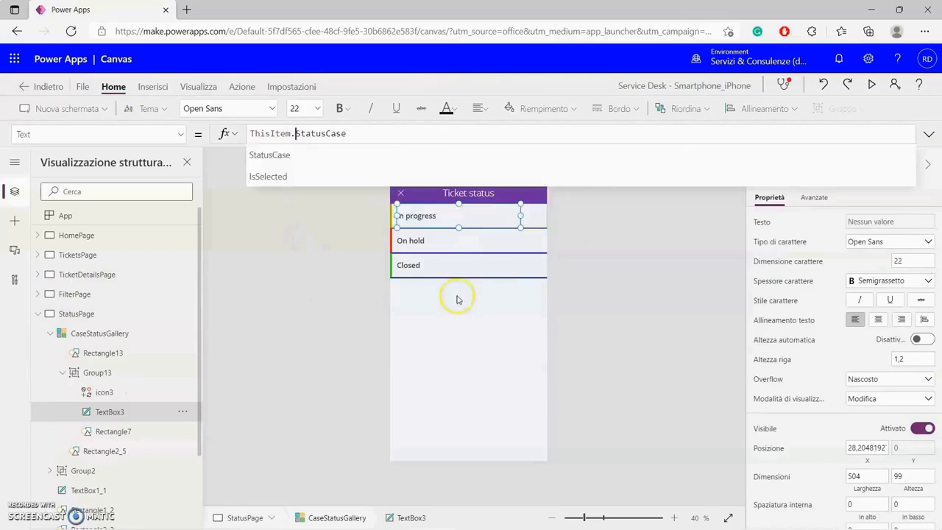
left_click(665, 302)
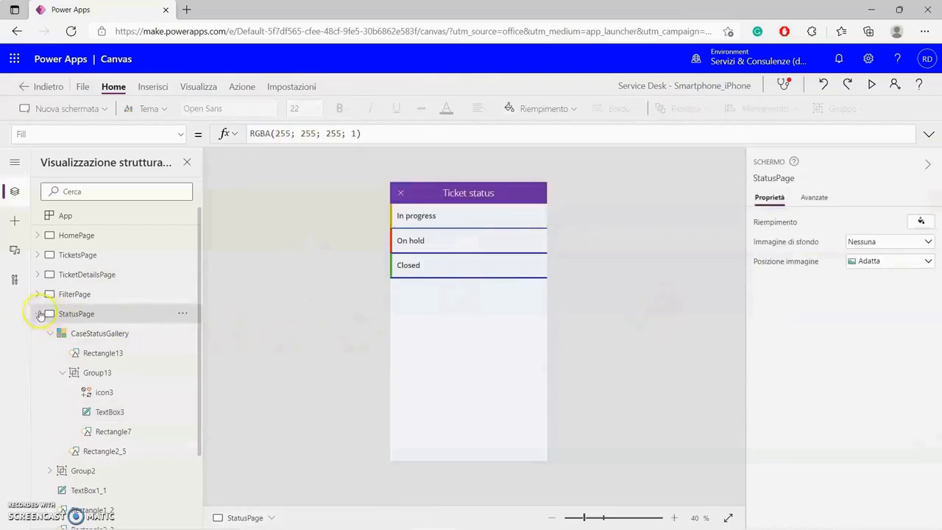
left_click(38, 313)
Correct the label formula (TextBox3_1) in AssignedToGallery on AssignPage to ThisItem.Name and collapse the page's control tree
left_click(67, 332)
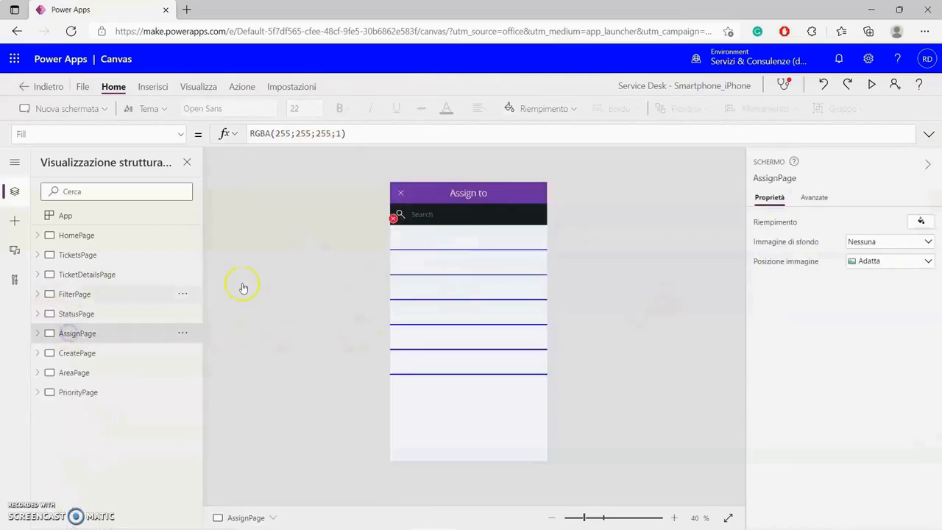
left_click(398, 230)
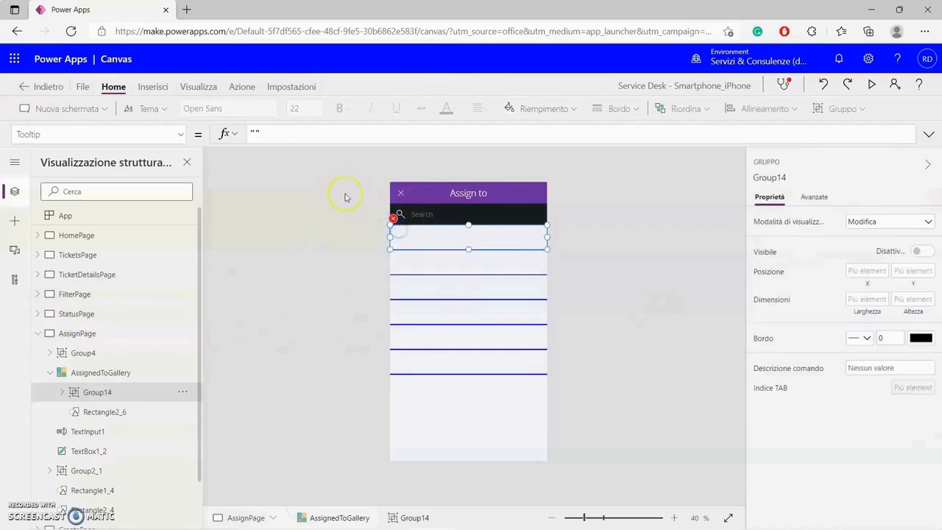
left_click(404, 228)
double_click(258, 134)
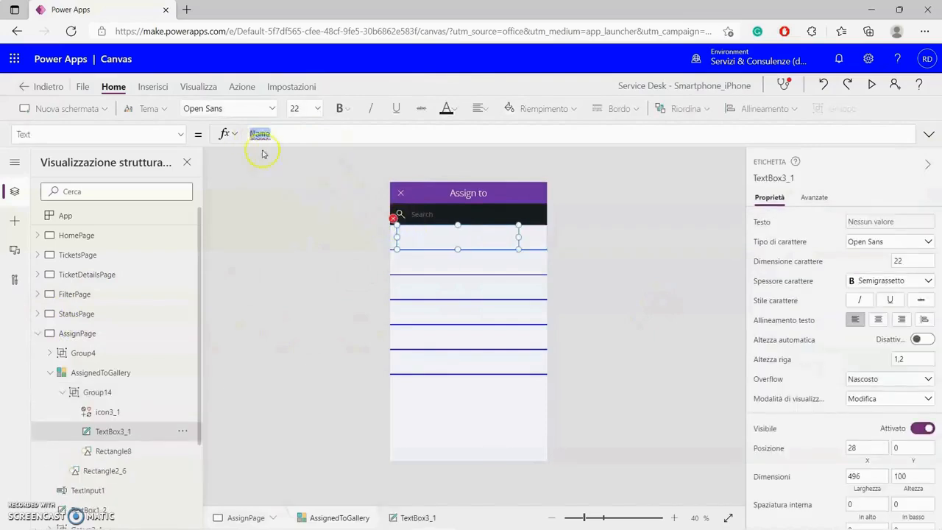
type("ThisItem.")
left_click(286, 162)
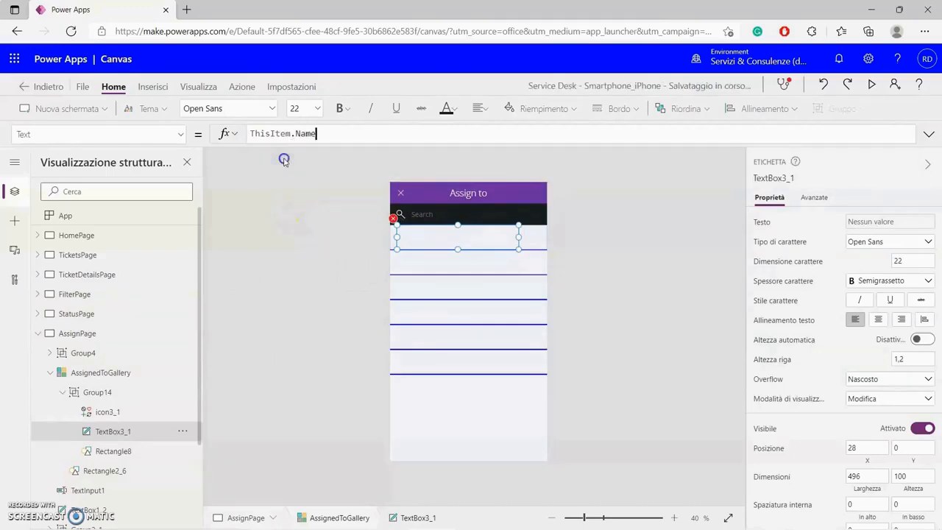
left_click(671, 266)
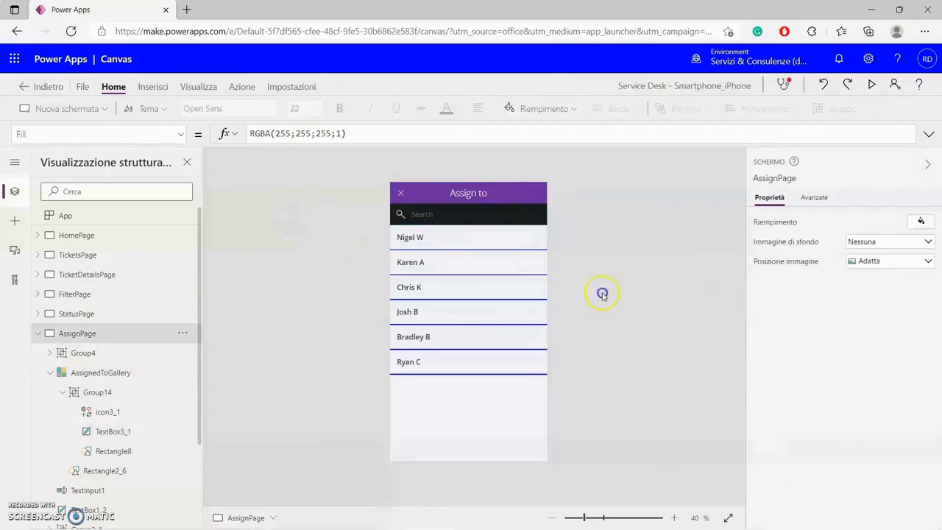
scroll(59, 317, "down", 1)
left_click(42, 287)
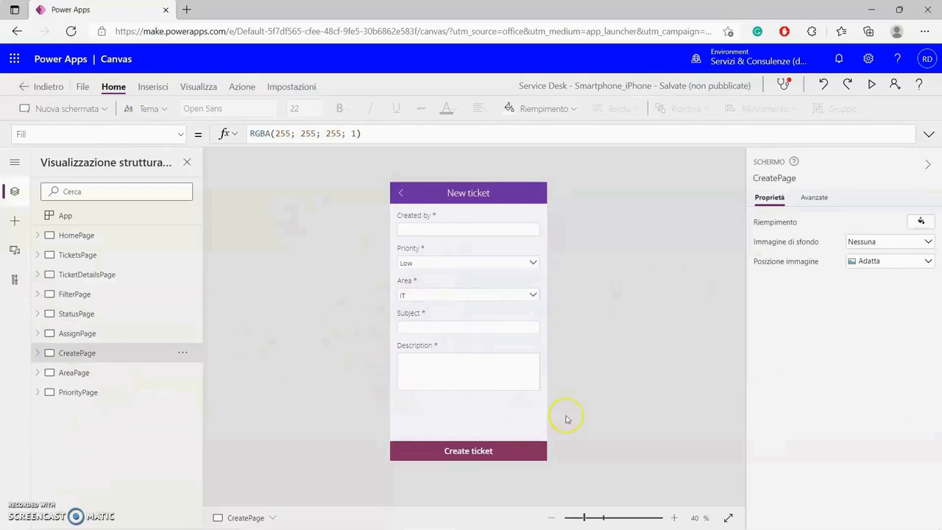
Correct the label formula (TextBox3_3) in AreaGallery on AreaPage by prefixing AccountNameTypes with ThisItem, and collapse the page's control tree
left_click(74, 372)
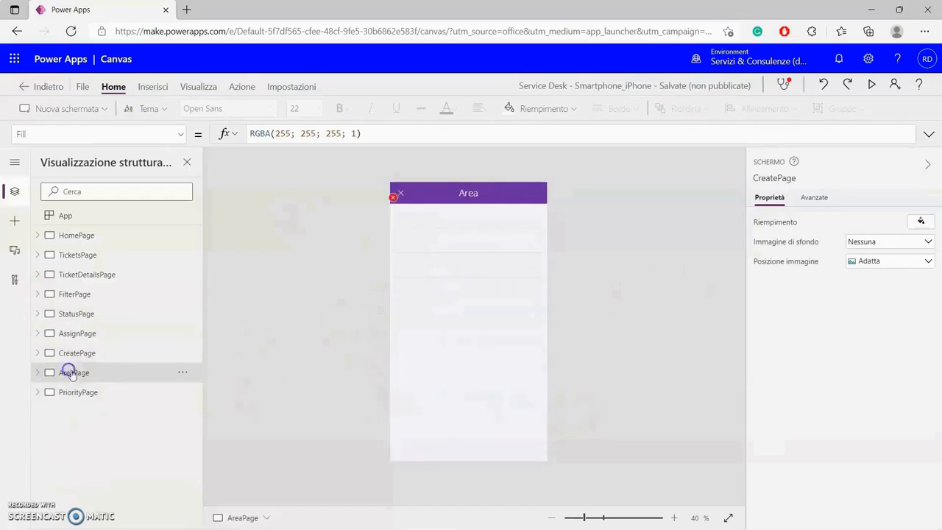
left_click(390, 199)
left_click(396, 214)
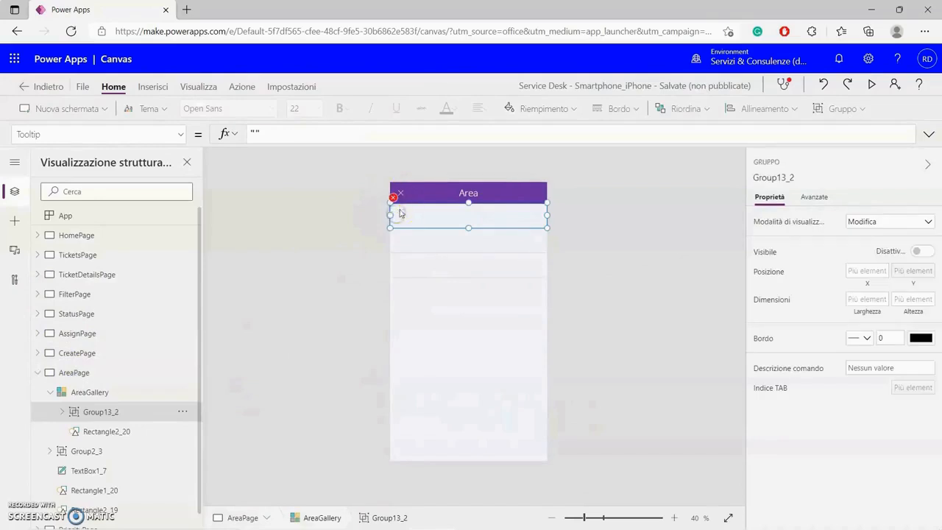
left_click(405, 214)
left_click(250, 134)
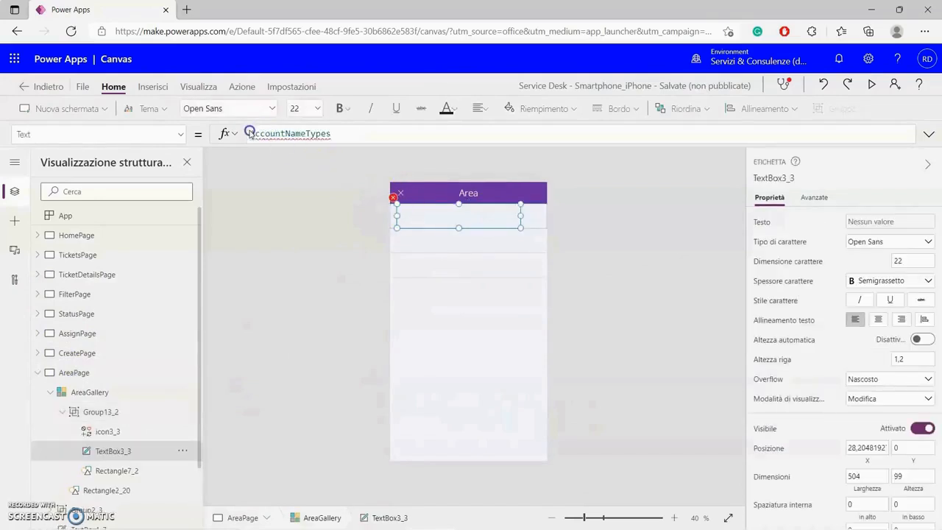
left_click(316, 256)
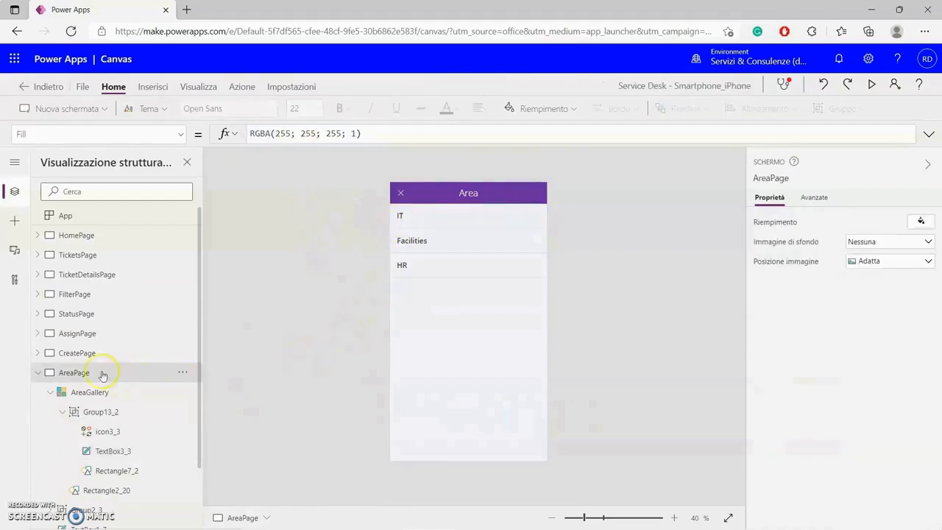
left_click(37, 372)
Correct the label formula (TextBox3_4) in PriorityGallery on PriorityPage to ThisItem.PriorityTypes and collapse the page's control tree
left_click(39, 393)
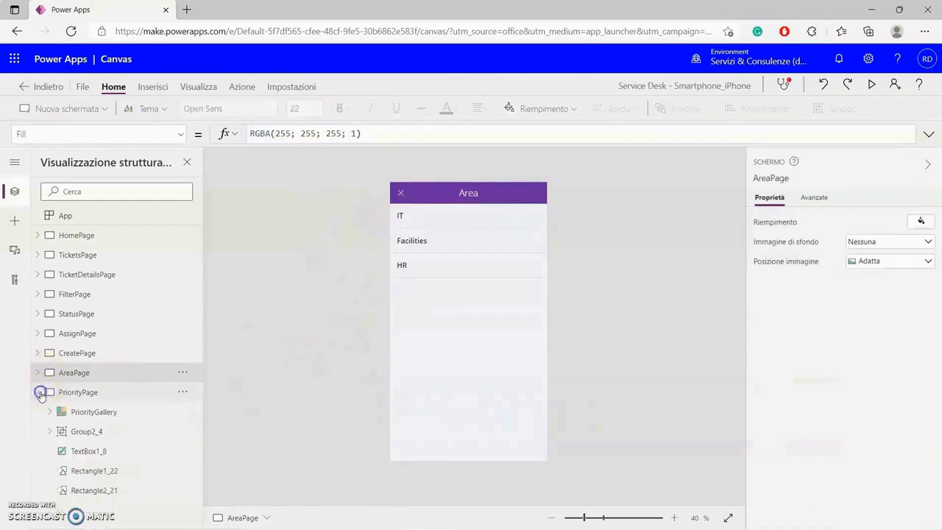
left_click(67, 392)
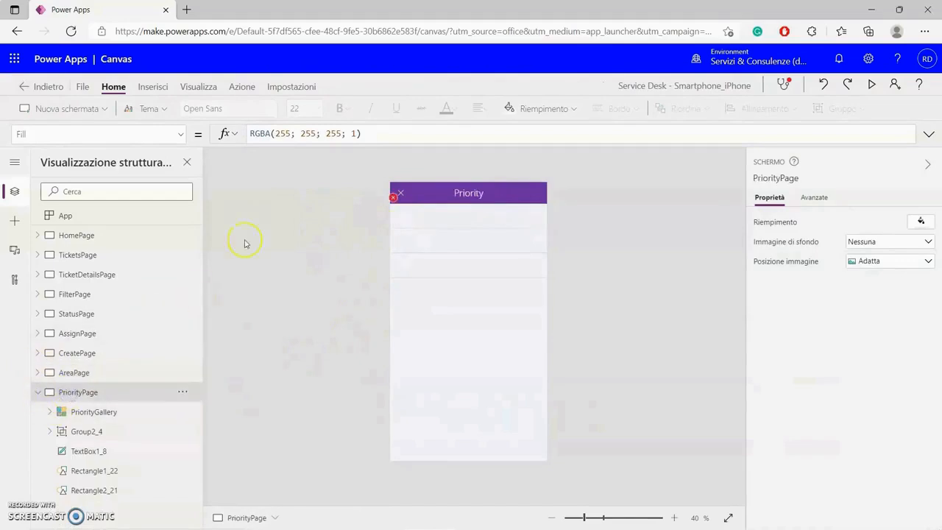
left_click(398, 215)
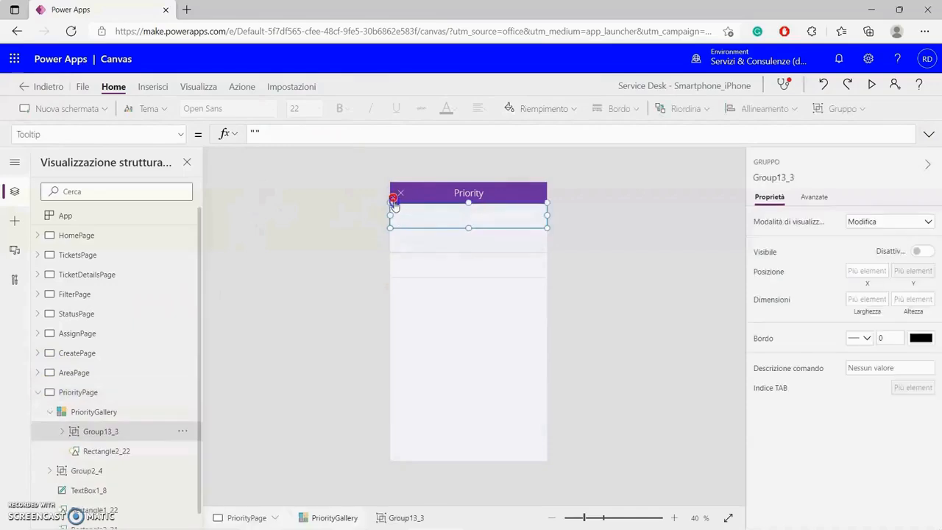
left_click(393, 197)
left_click(417, 213)
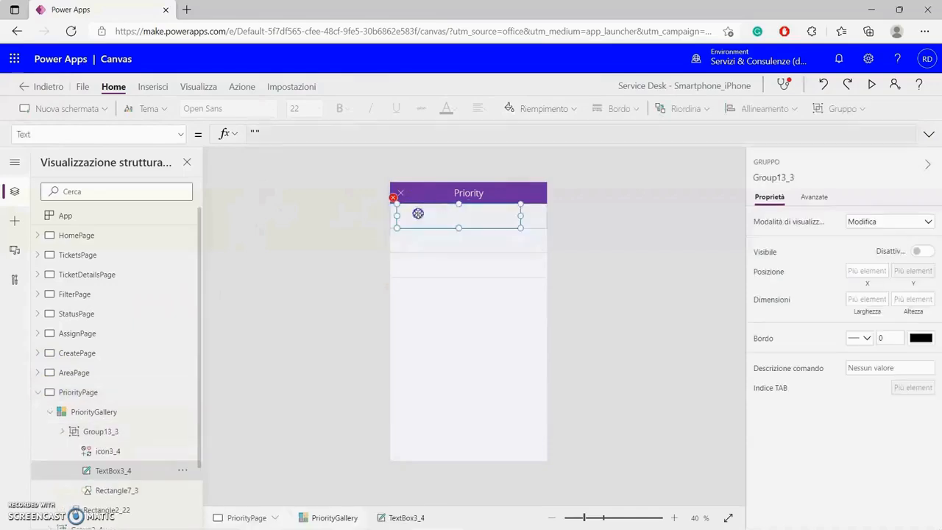
left_click(250, 134)
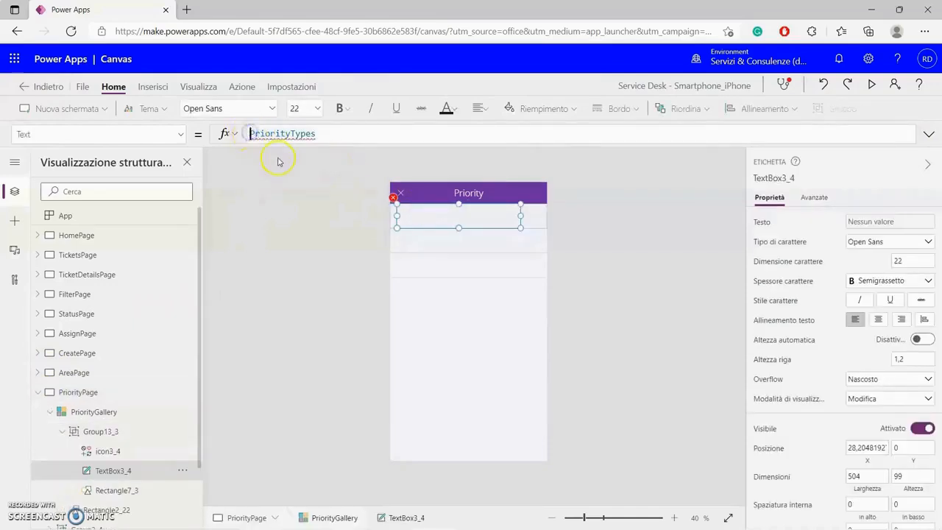
type("ThisItem.")
left_click(668, 290)
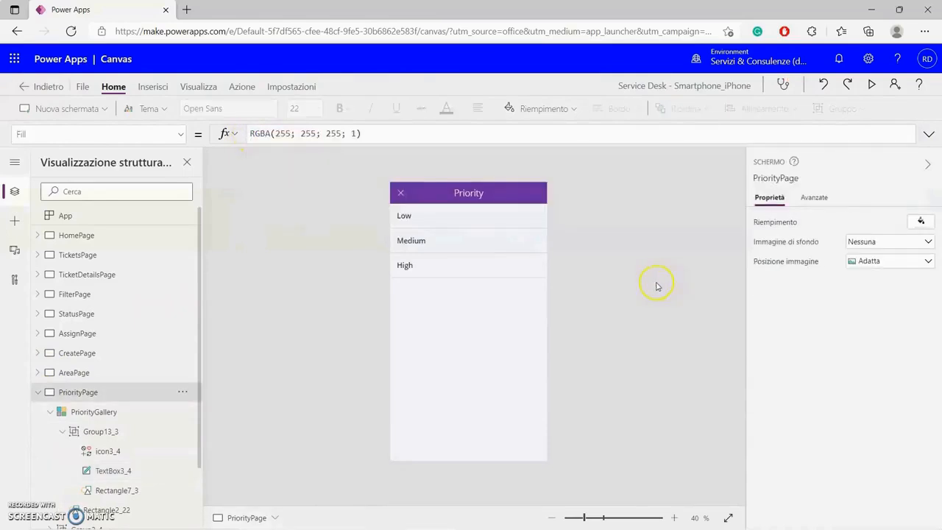
left_click(42, 397)
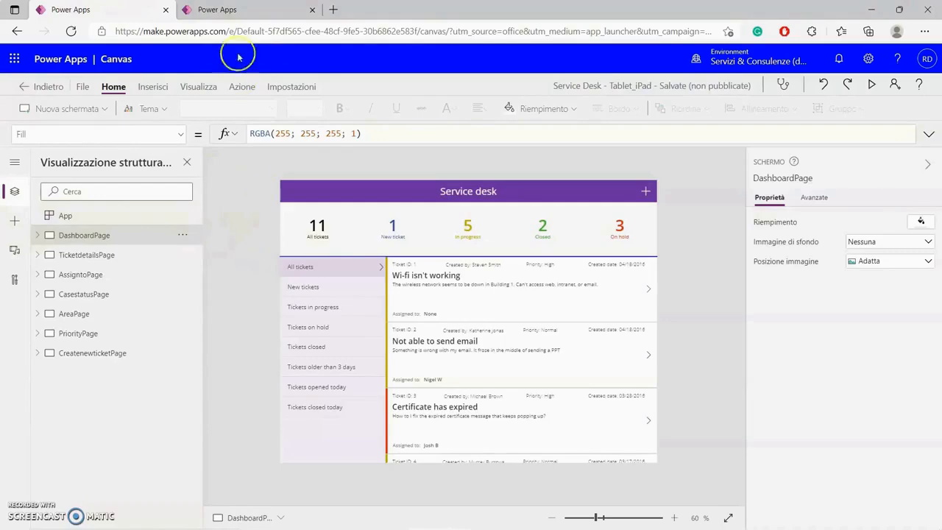
Review the smartphone app's home screen in its own browser tab and return to the tablet app
left_click(232, 9)
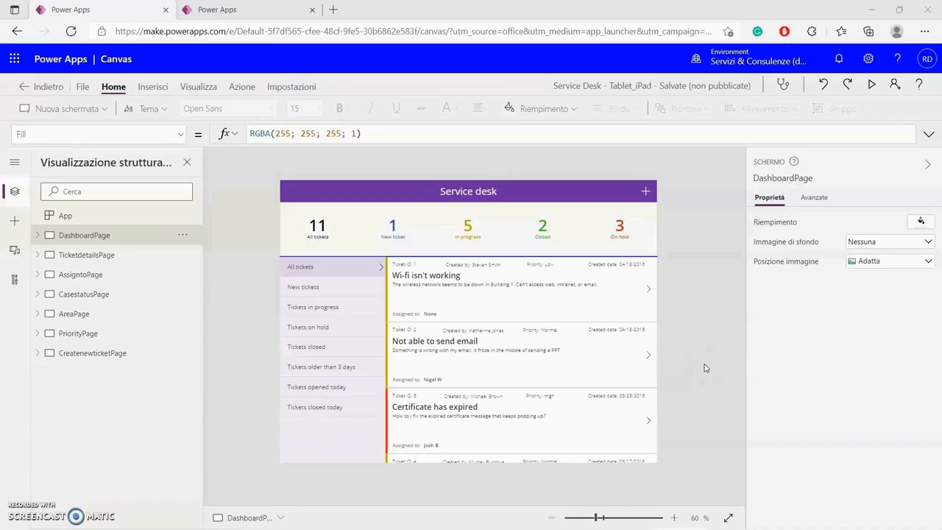
left_click(218, 10)
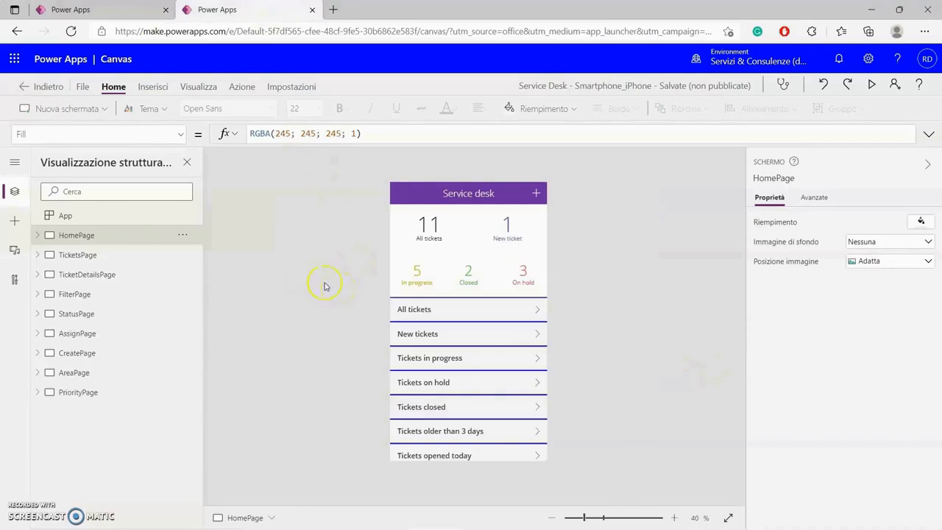
left_click(133, 10)
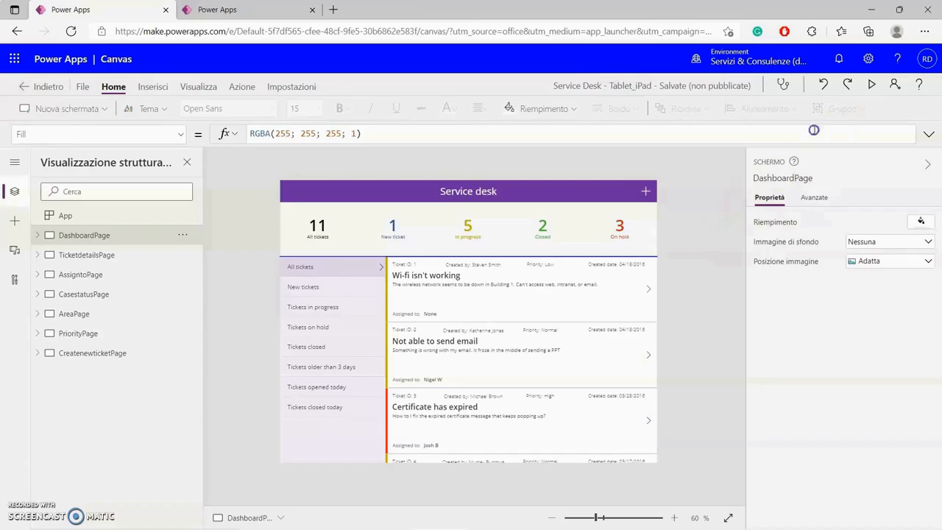
Preview the tablet app and set the subject of ticket 1 to "Repair of air conditioning system"
left_click(869, 87)
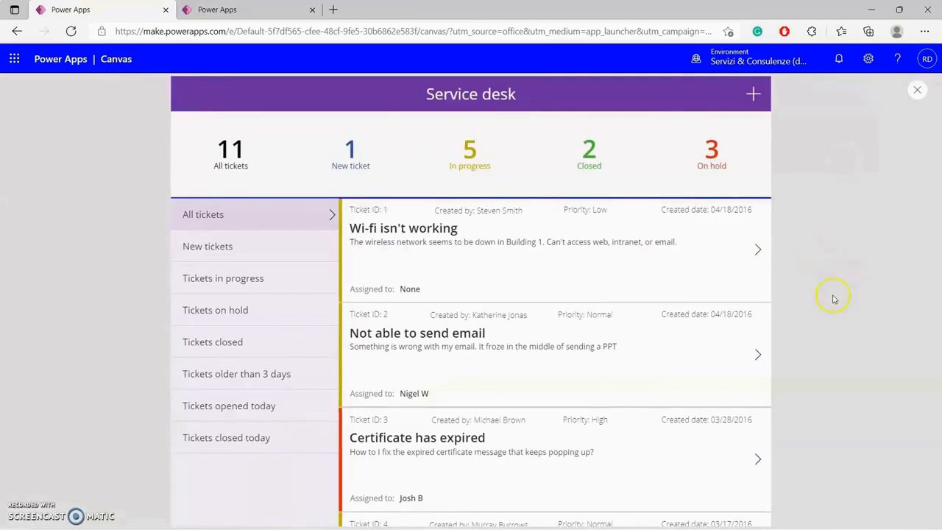
left_click(757, 249)
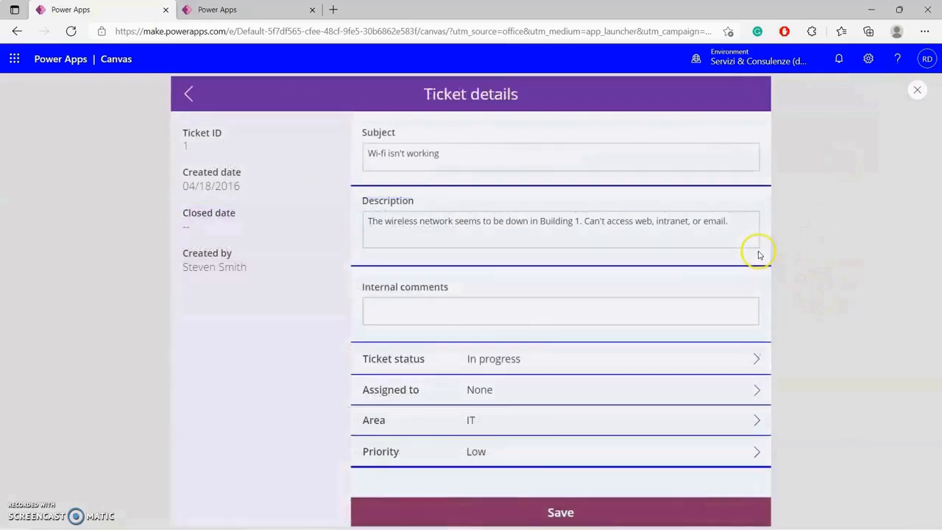
left_click_drag(437, 154, 364, 159)
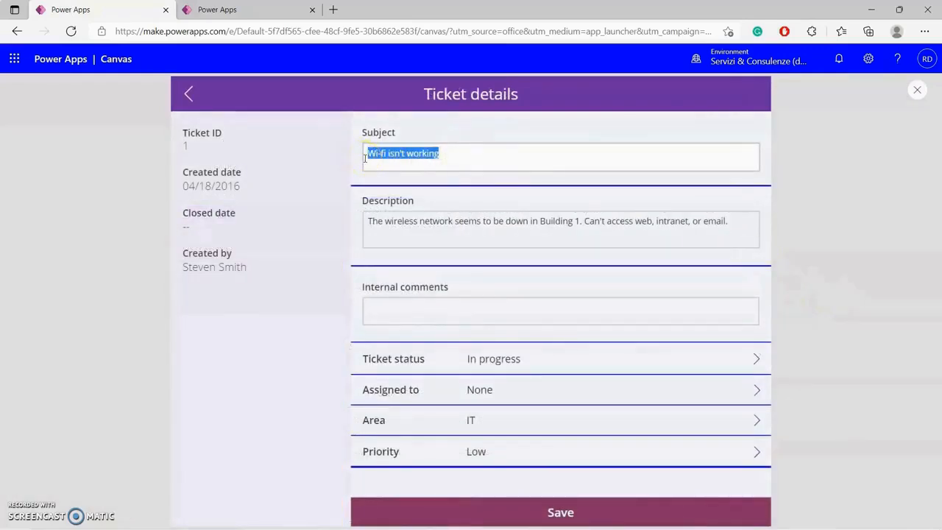
type("Repair of air conditioning")
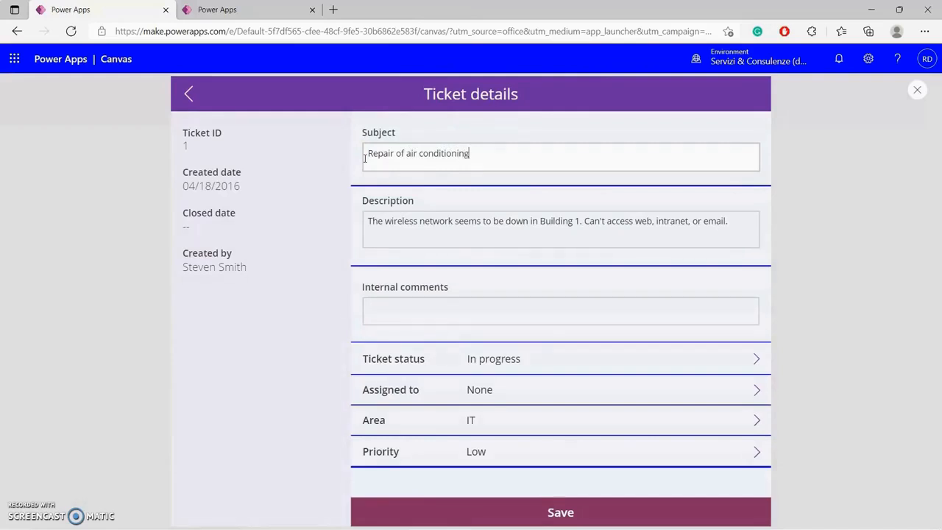
type("e")
type("tem")
Replace the ticket's description with the site's street address and a second line "Hotel with guests", and save the ticket
left_click(731, 224)
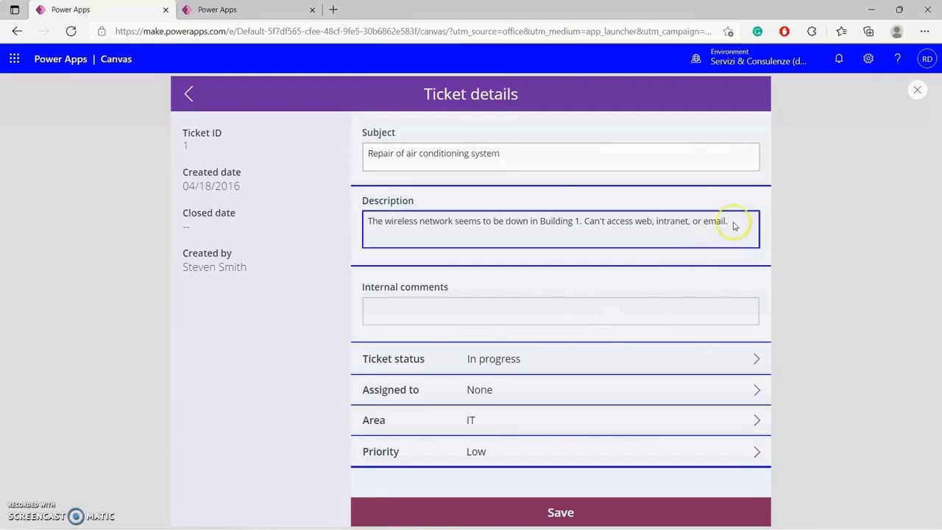
left_click_drag(732, 222, 354, 217)
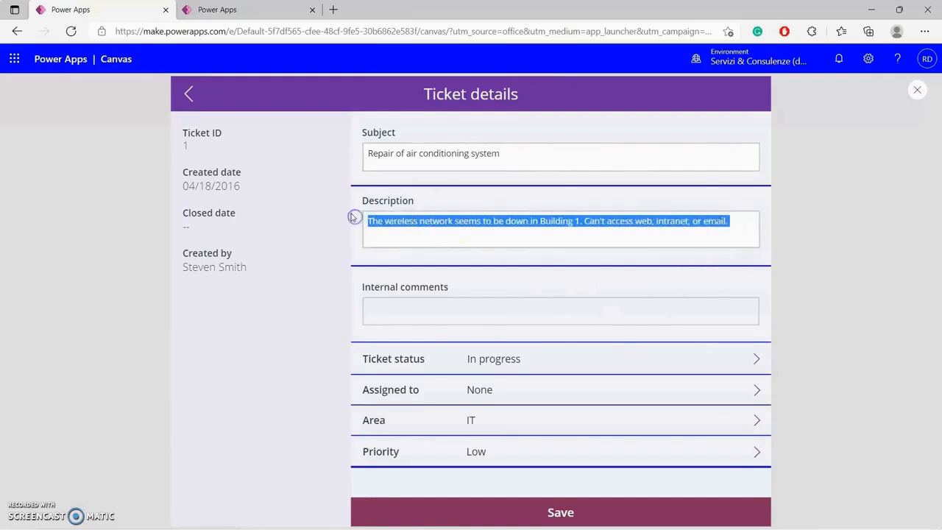
type("Ne")
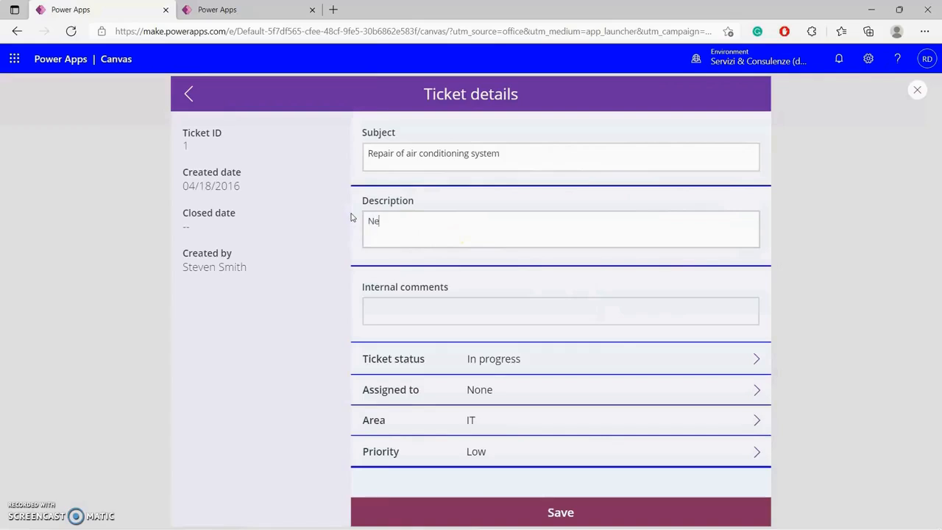
type("w Yor")
type("k 74t")
type("h strett")
type("et")
type(", ")
type("nr 55")
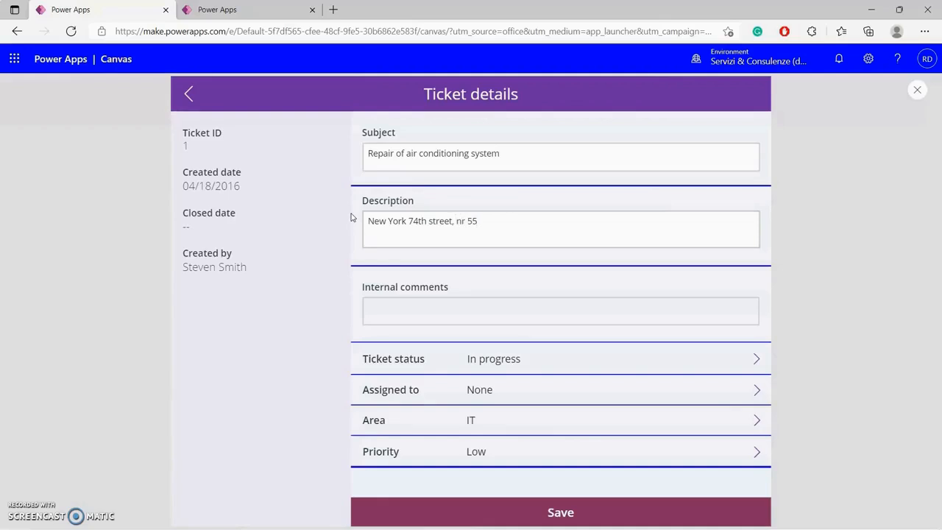
type("Hotel with guests")
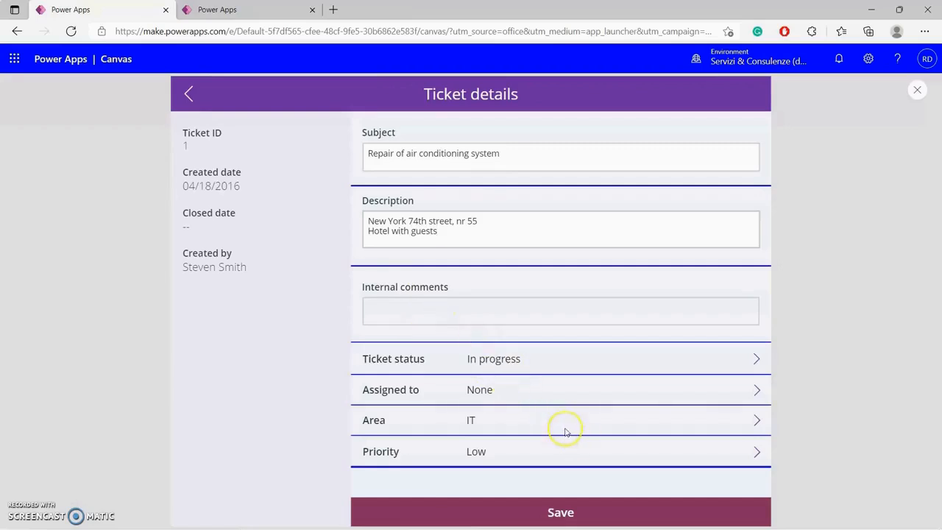
left_click(564, 513)
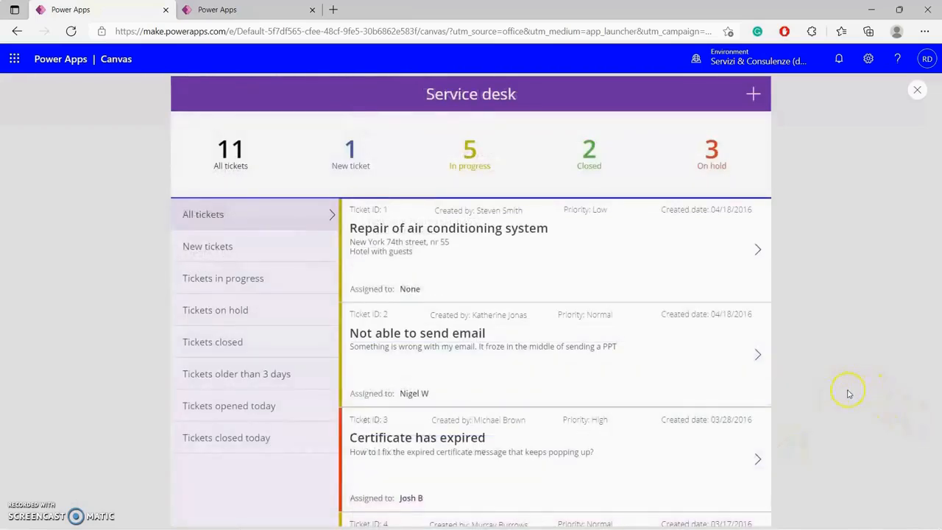
Reopen the air conditioning ticket, set its priority to High and save it
left_click(754, 252)
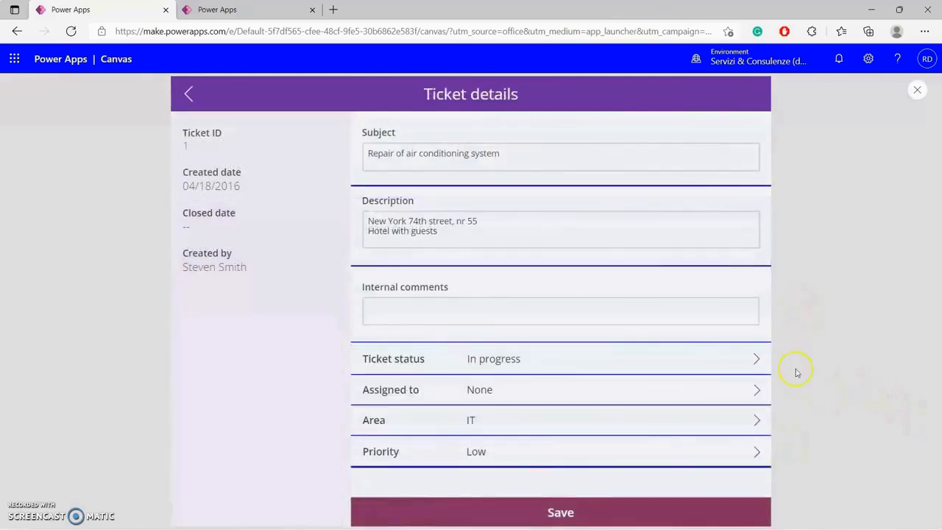
left_click(696, 455)
left_click(301, 180)
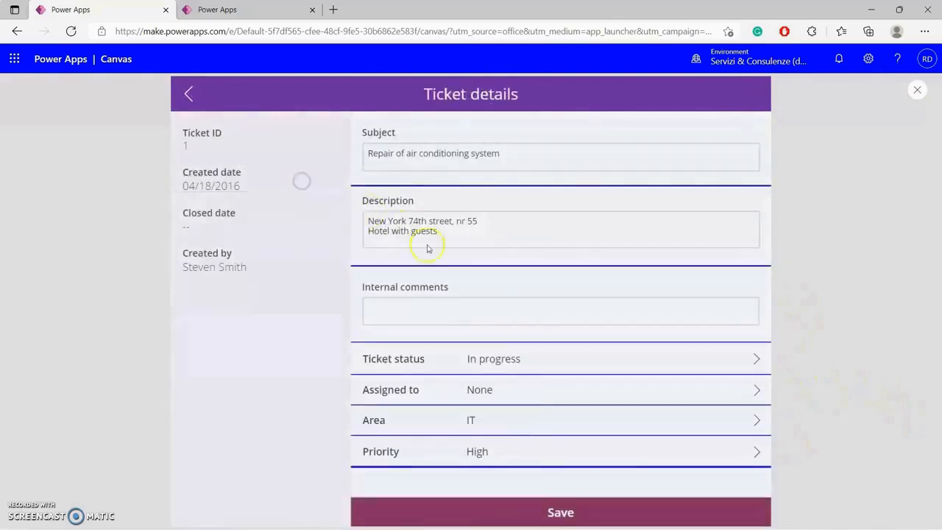
left_click(559, 511)
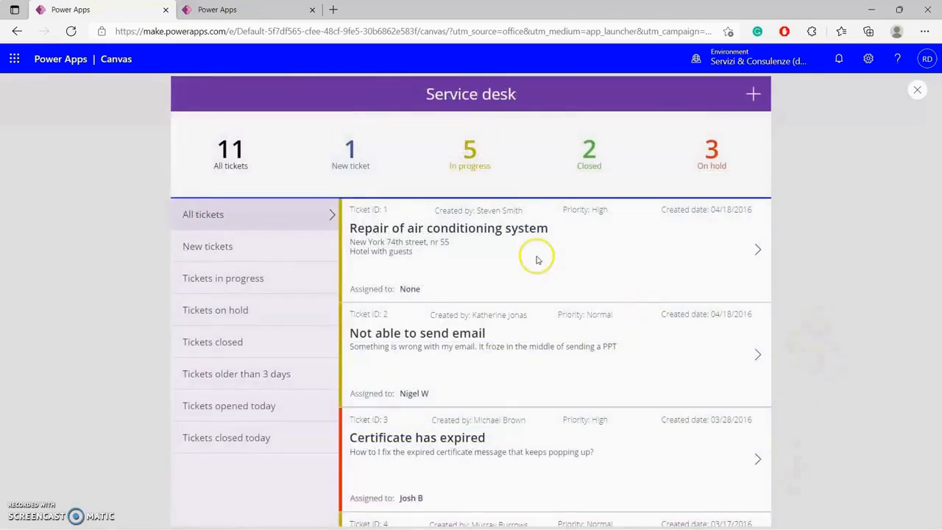
Switch to the smartphone app's browser tab, reload the app from its preview and dismiss the welcome dialog
left_click(256, 9)
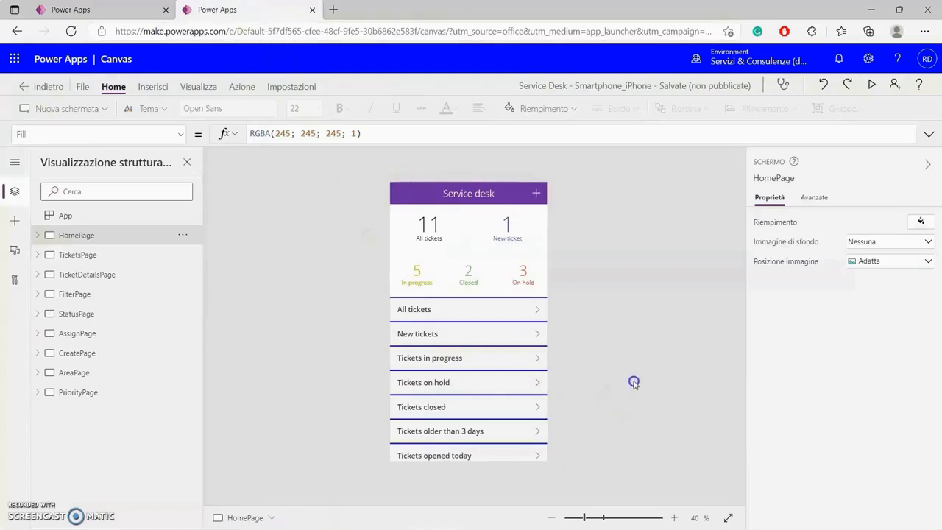
left_click(871, 84)
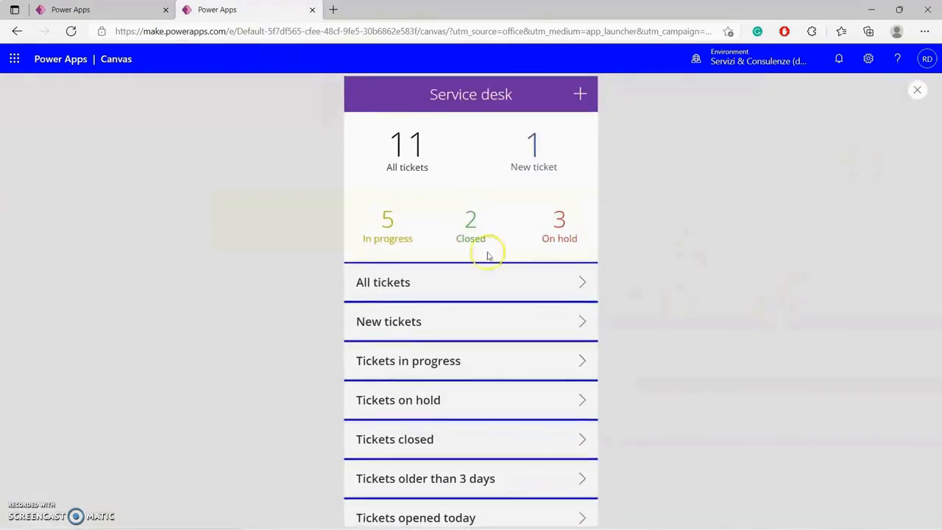
left_click(72, 31)
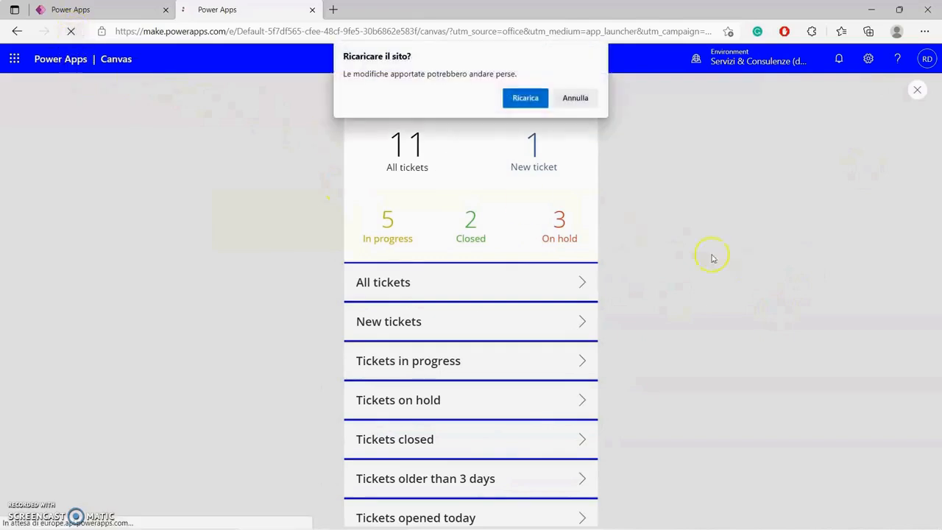
left_click(525, 97)
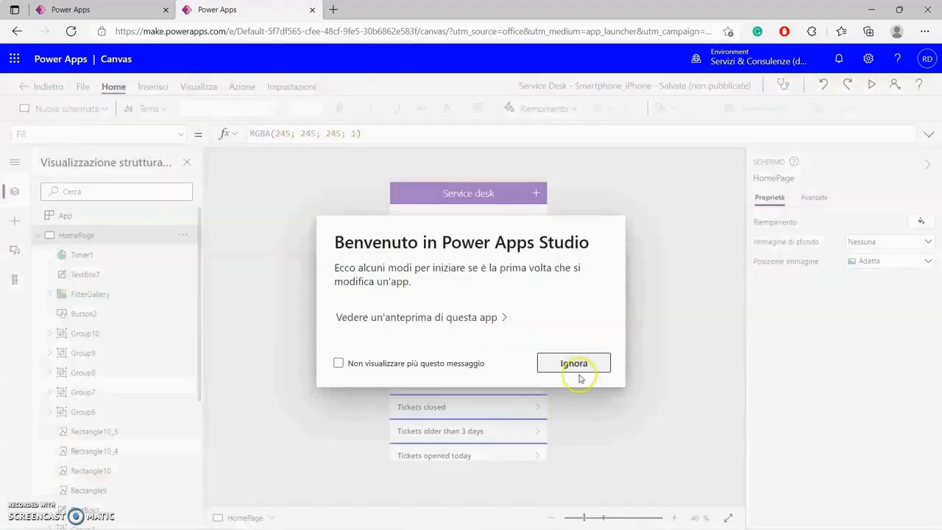
left_click(587, 363)
Check the edited ticket under All tickets in the smartphone app's preview, and close the previews of both apps
left_click(871, 84)
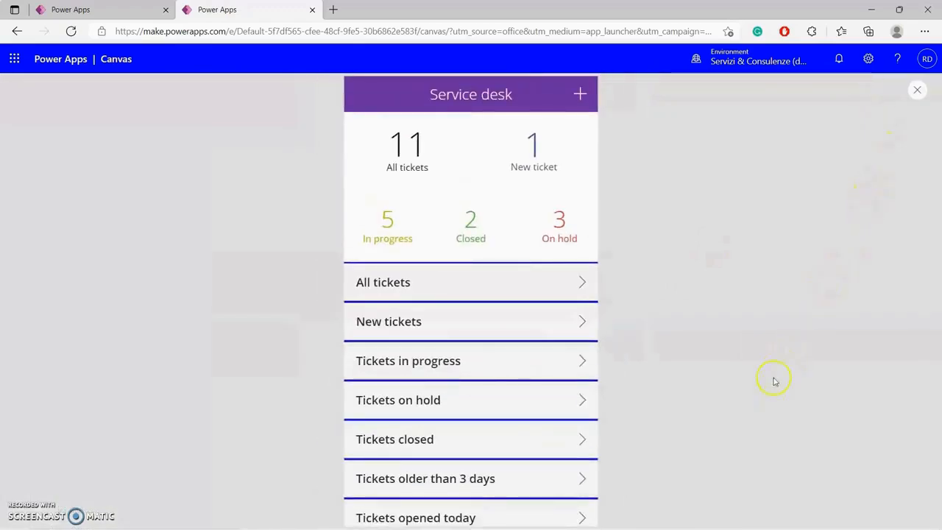
left_click(524, 284)
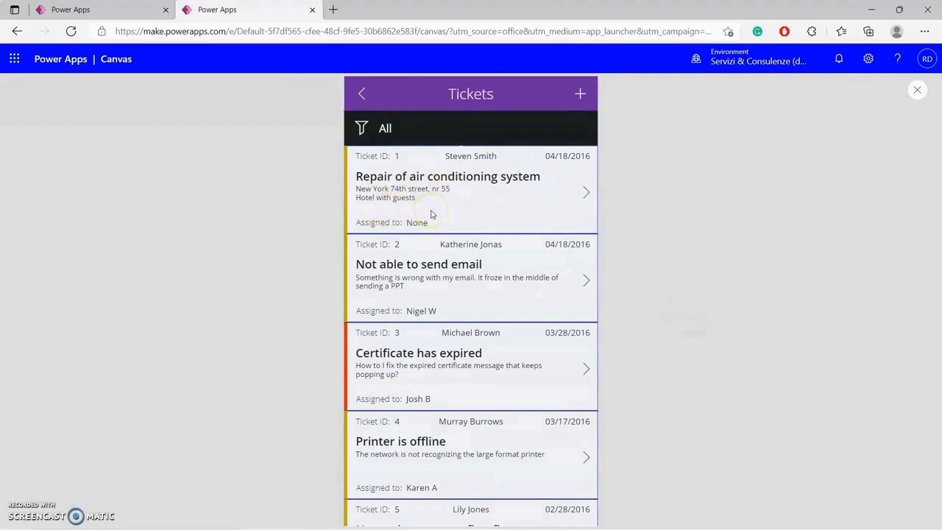
left_click(917, 91)
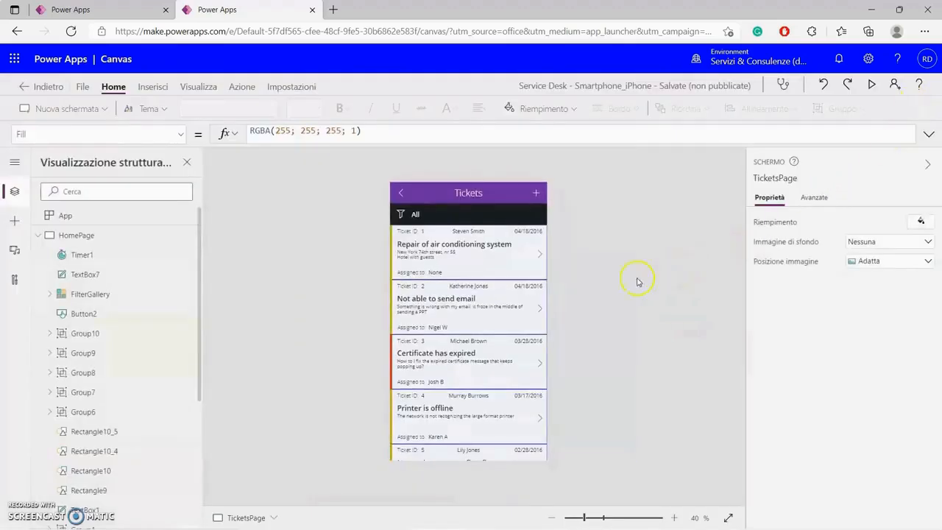
left_click(118, 10)
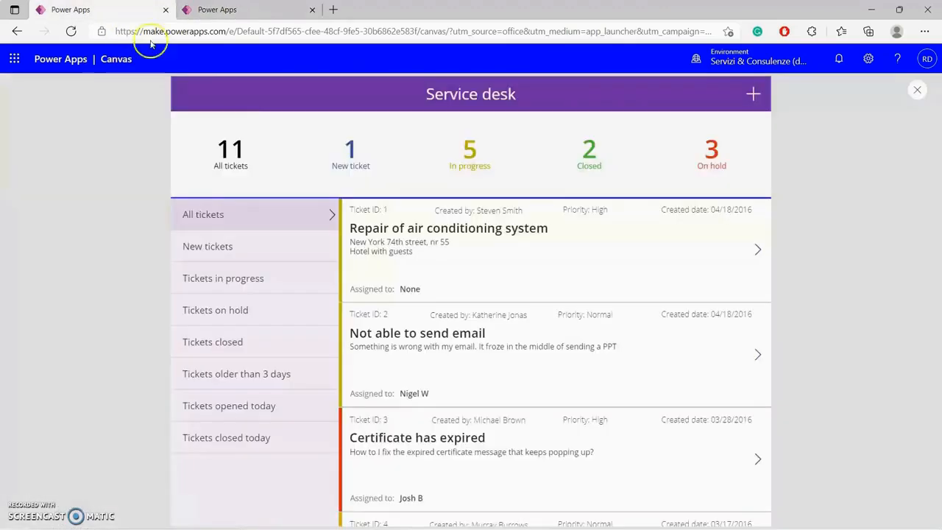
left_click(919, 89)
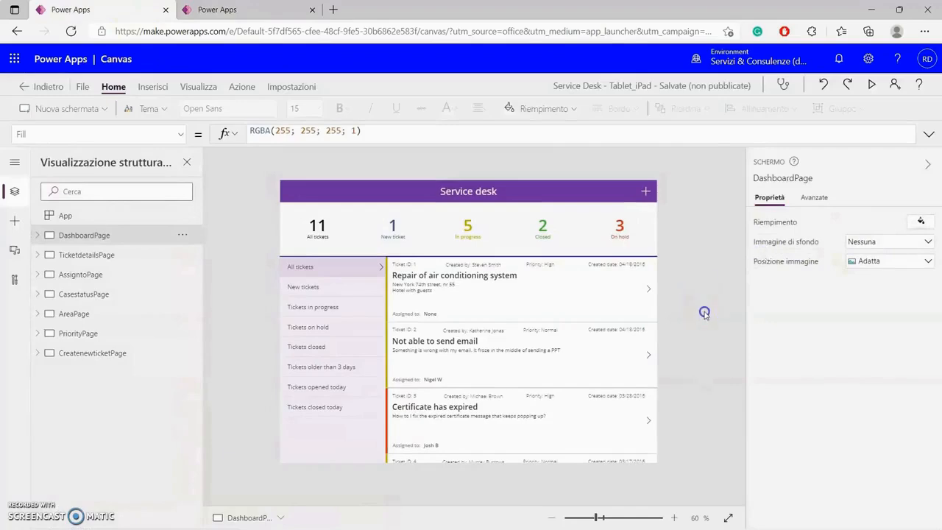